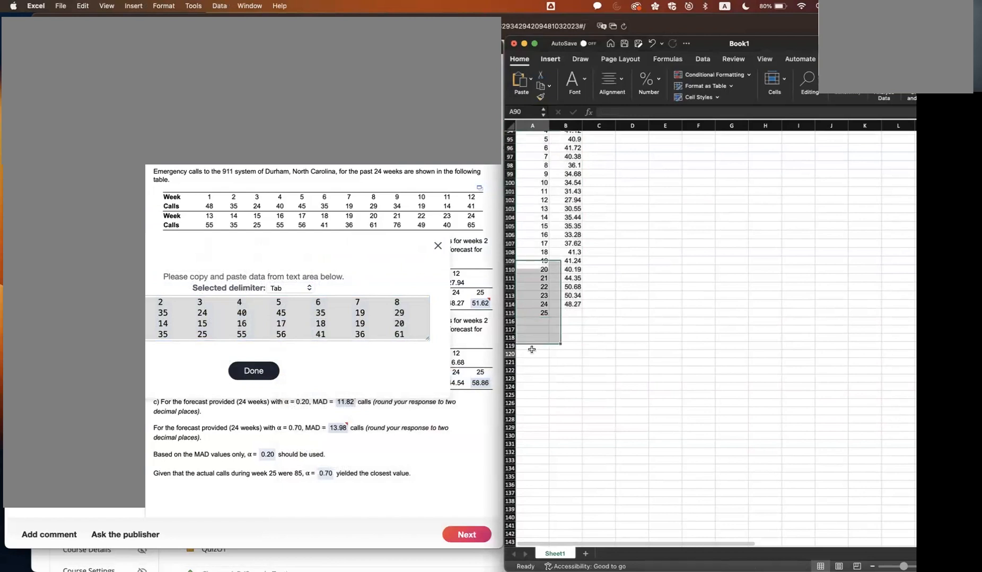
Paste the copied Week and Calls table into the sheet starting at cell A120.
{"action": "key", "text": "super+v"}
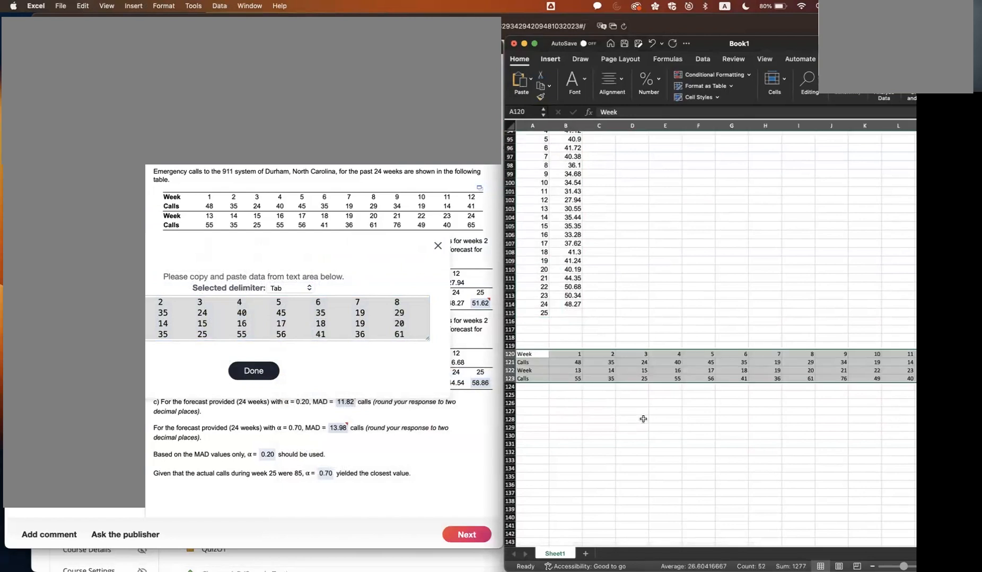
{"action": "scroll", "coordinate": [730, 401], "scroll_direction": "right", "scroll_amount": 3}
{"action": "scroll", "coordinate": [732, 401], "scroll_direction": "left", "scroll_amount": 2}
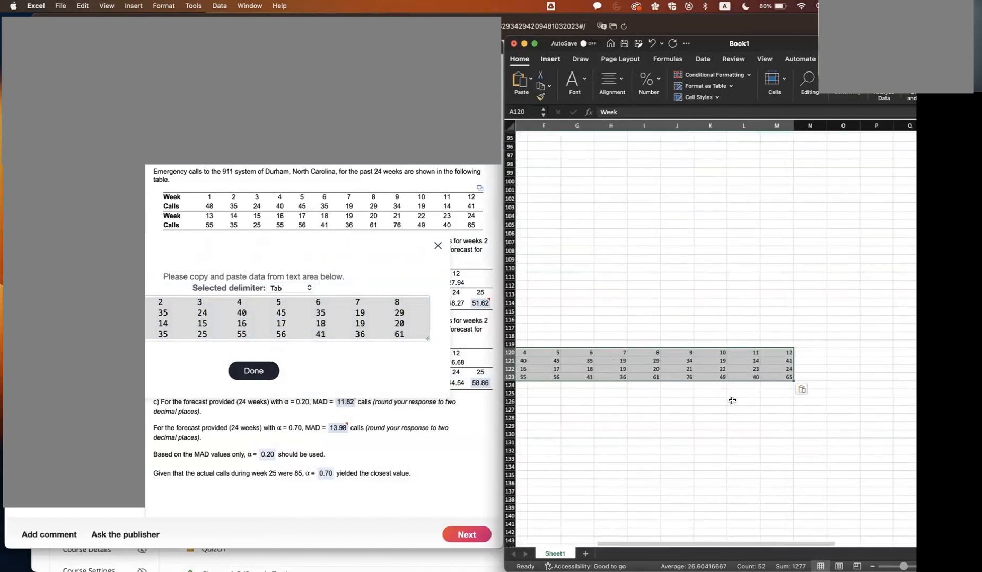
{"action": "scroll", "coordinate": [732, 401], "scroll_direction": "left", "scroll_amount": 1}
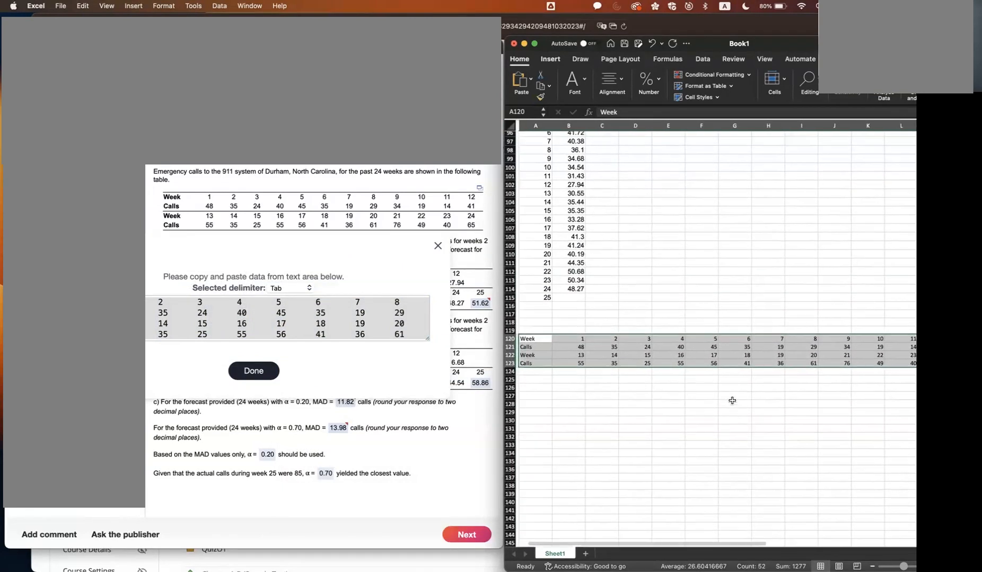
{"action": "left_click", "coordinate": [674, 406]}
Copy the first Week and Calls rows, A120:M121, and paste them transposed at A125.
{"action": "left_click_drag", "start_coordinate": [534, 338], "coordinate": [731, 347]}
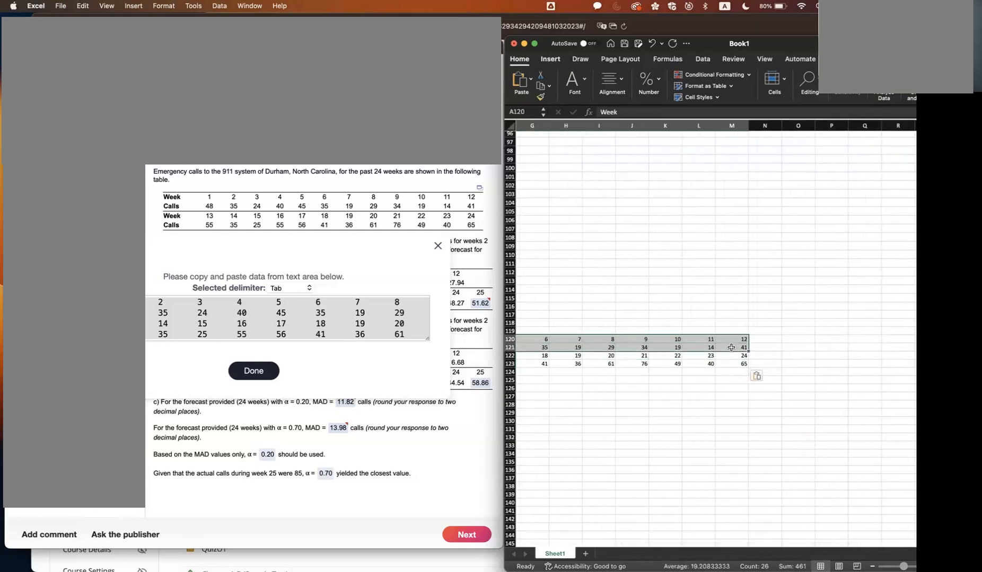
{"action": "key", "text": "super+c"}
{"action": "scroll", "coordinate": [717, 394], "scroll_direction": "left", "scroll_amount": 6}
{"action": "scroll", "coordinate": [717, 394], "scroll_direction": "down", "scroll_amount": 1}
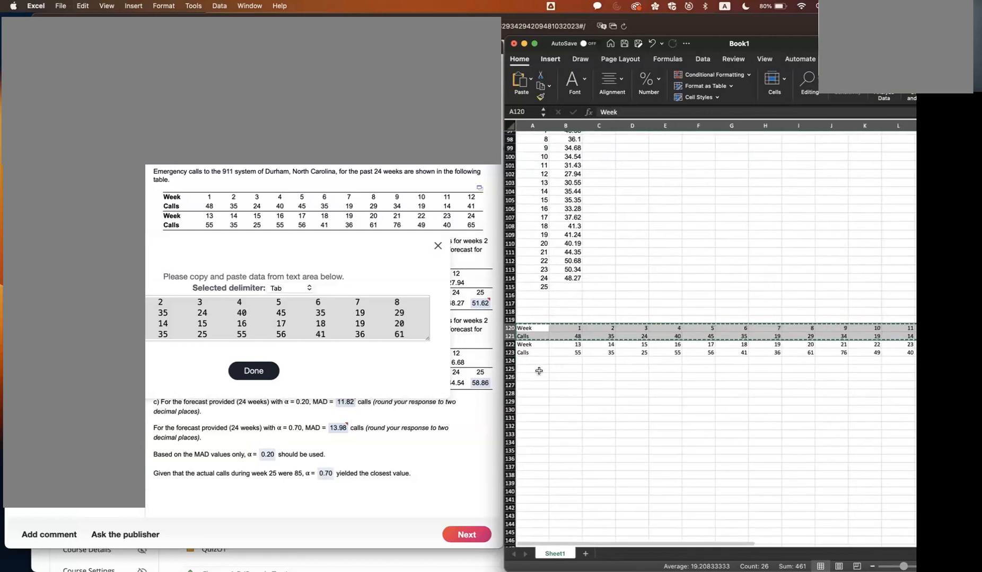
{"action": "left_click", "coordinate": [539, 371]}
{"action": "right_click", "coordinate": [539, 374]}
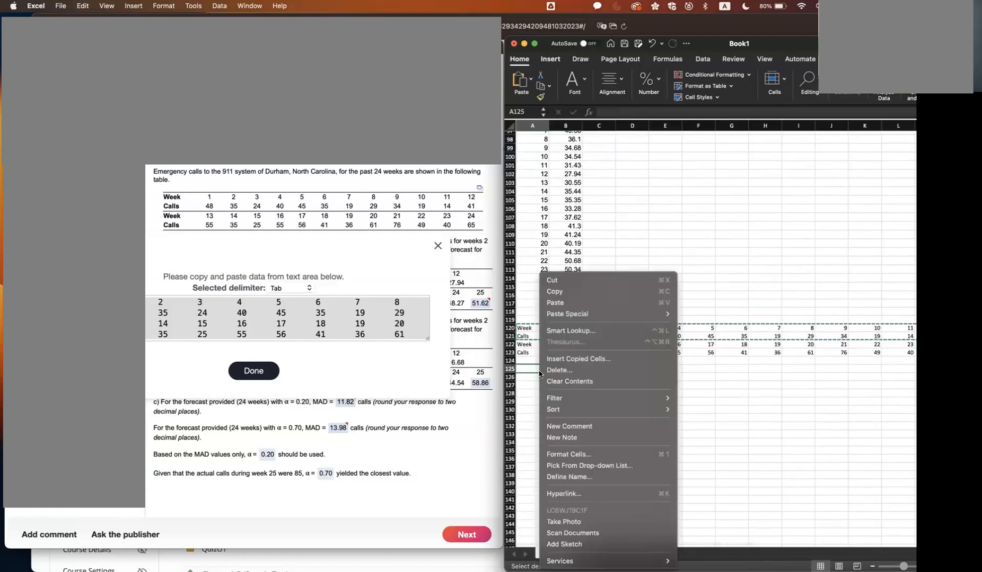
{"action": "mouse_move", "coordinate": [602, 319]}
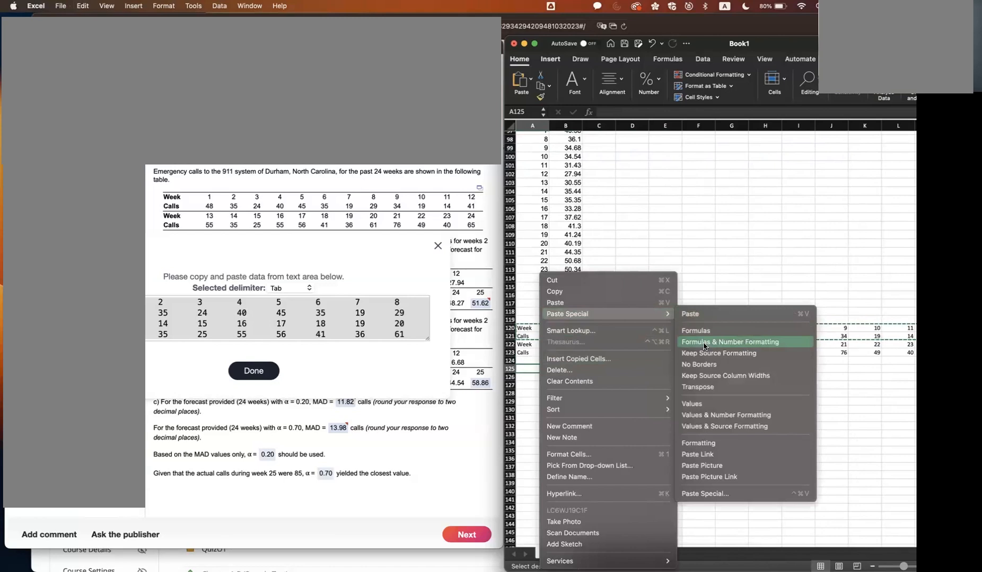
{"action": "left_click", "coordinate": [696, 387]}
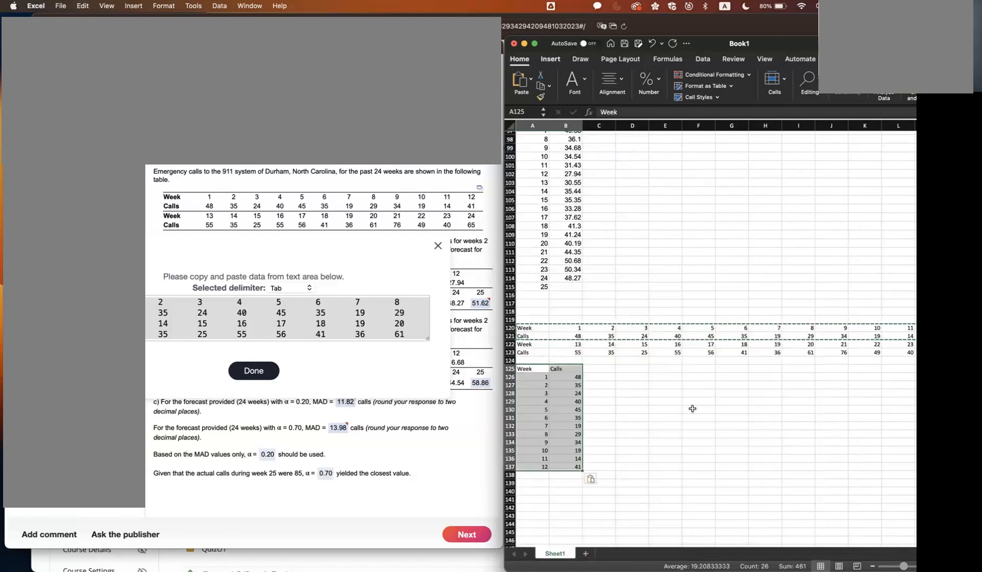
Copy the week 13 to 24 values in B122:M123 without labels and paste them transposed at A138.
{"action": "left_click_drag", "start_coordinate": [574, 347], "coordinate": [759, 350]}
{"action": "key", "text": "super+c"}
{"action": "scroll", "coordinate": [647, 414], "scroll_direction": "left", "scroll_amount": 5}
{"action": "left_click", "coordinate": [537, 477]}
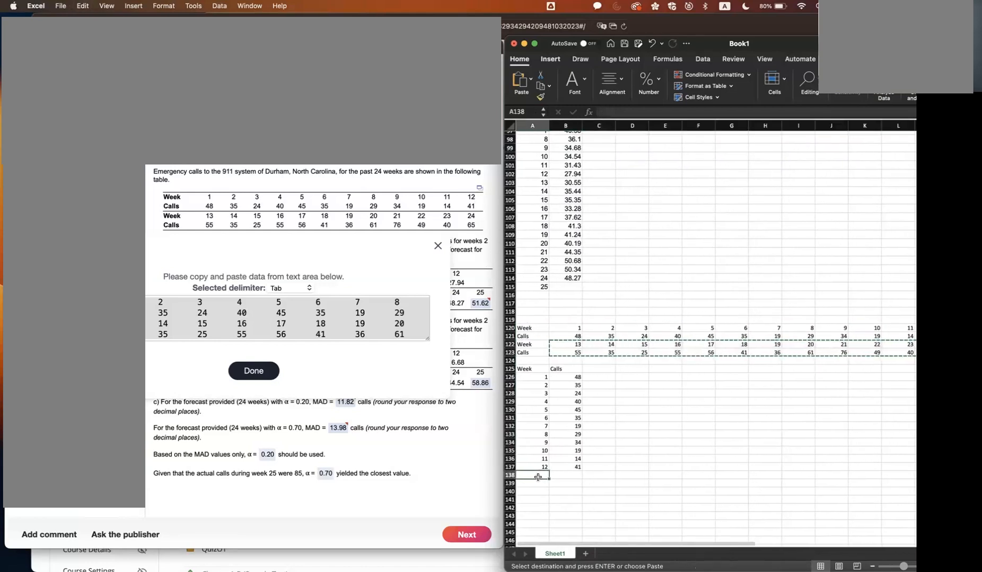
{"action": "right_click", "coordinate": [538, 477]}
{"action": "mouse_move", "coordinate": [636, 315]}
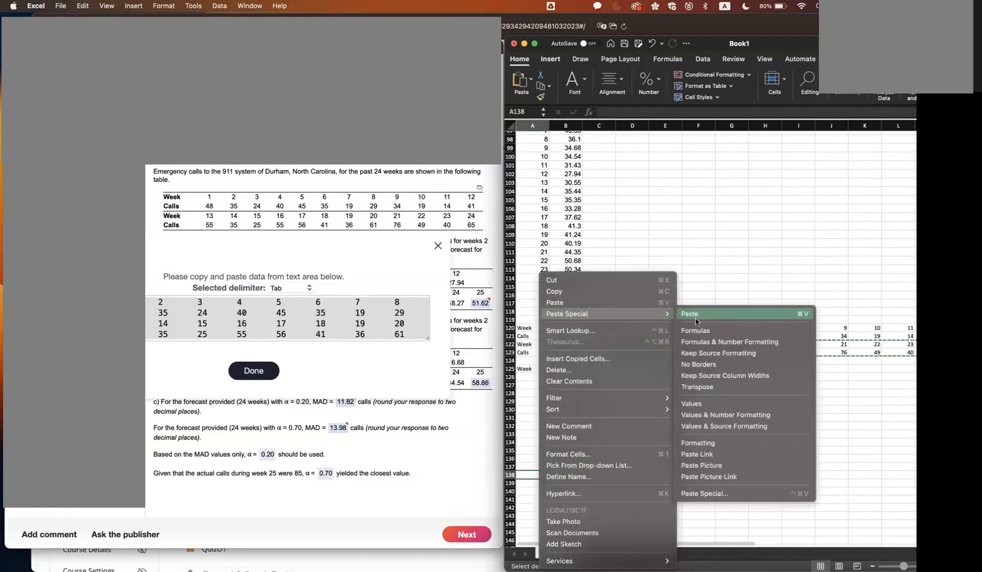
{"action": "left_click", "coordinate": [699, 388]}
{"action": "left_click", "coordinate": [698, 410]}
Move the workbook window up and bold the Week and Calls headers in A125:B125.
{"action": "scroll", "coordinate": [692, 411], "scroll_direction": "down", "scroll_amount": 5}
{"action": "left_click_drag", "start_coordinate": [522, 259], "coordinate": [565, 450]}
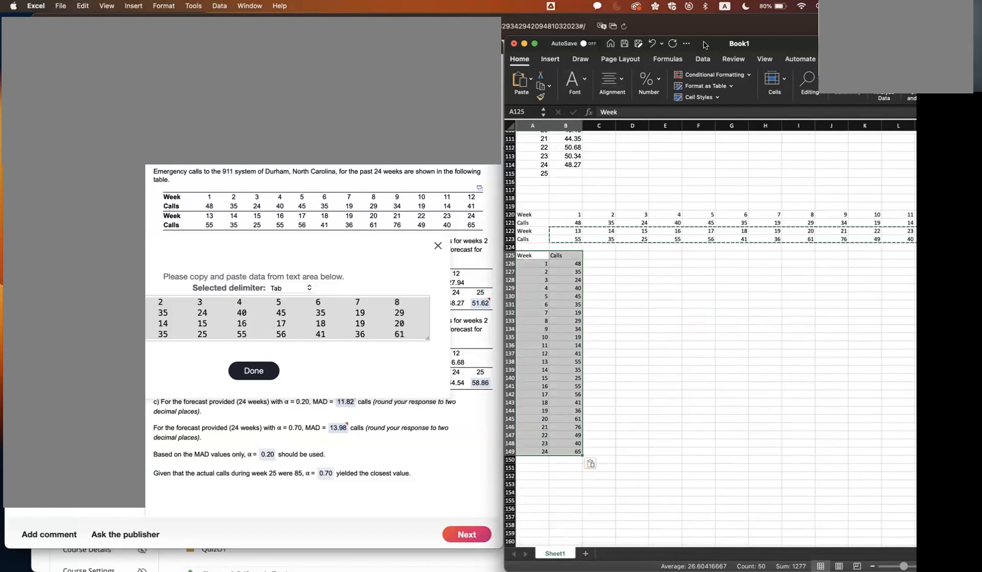
{"action": "left_click_drag", "start_coordinate": [701, 46], "coordinate": [700, 24]}
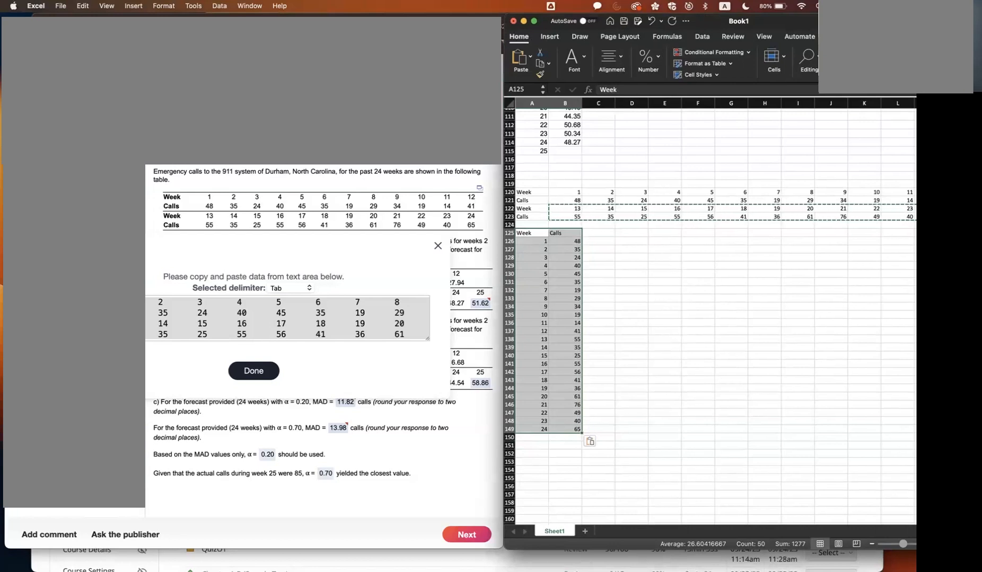
{"action": "left_click", "coordinate": [646, 292]}
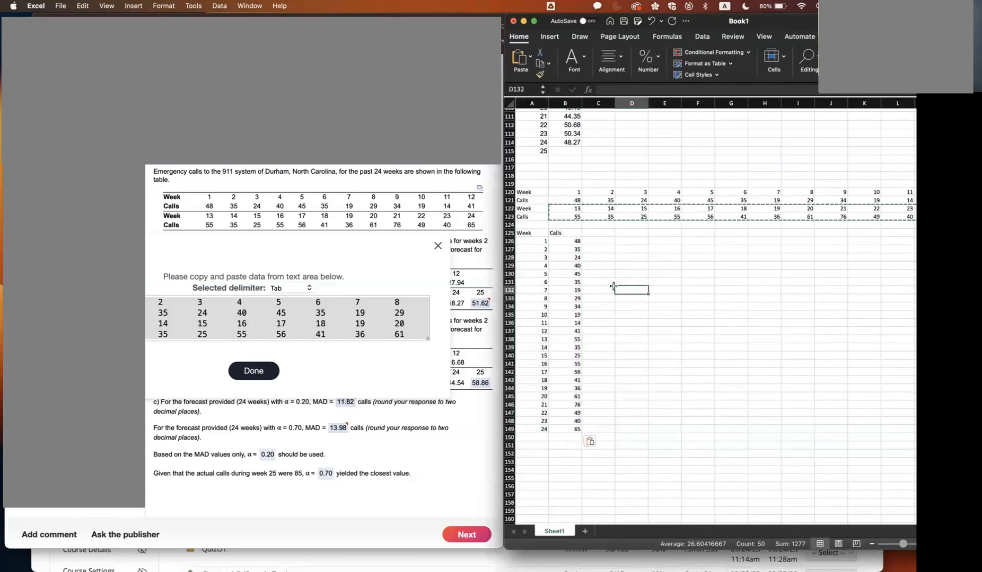
{"action": "left_click_drag", "start_coordinate": [526, 233], "coordinate": [558, 233]}
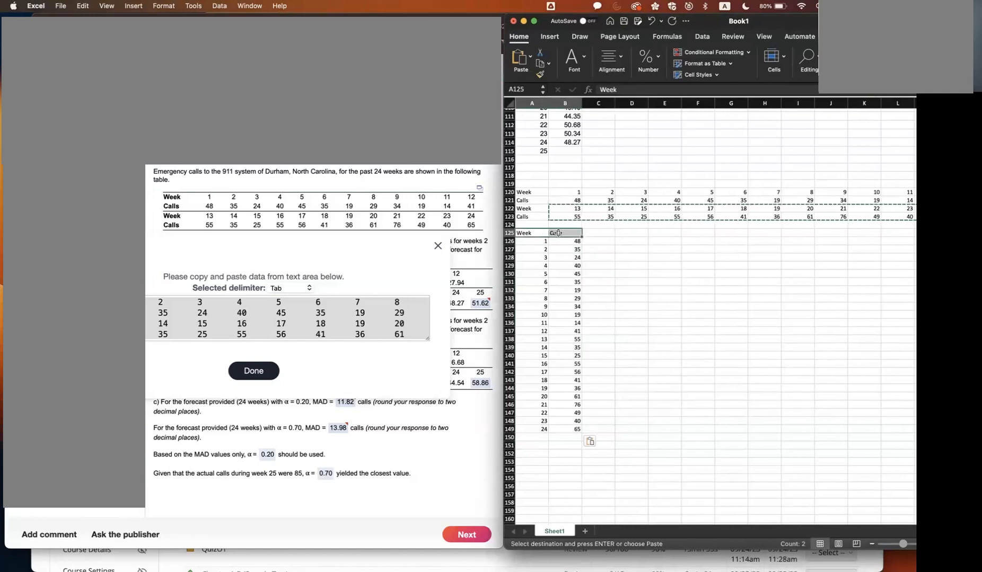
{"action": "key", "text": "Escape"}
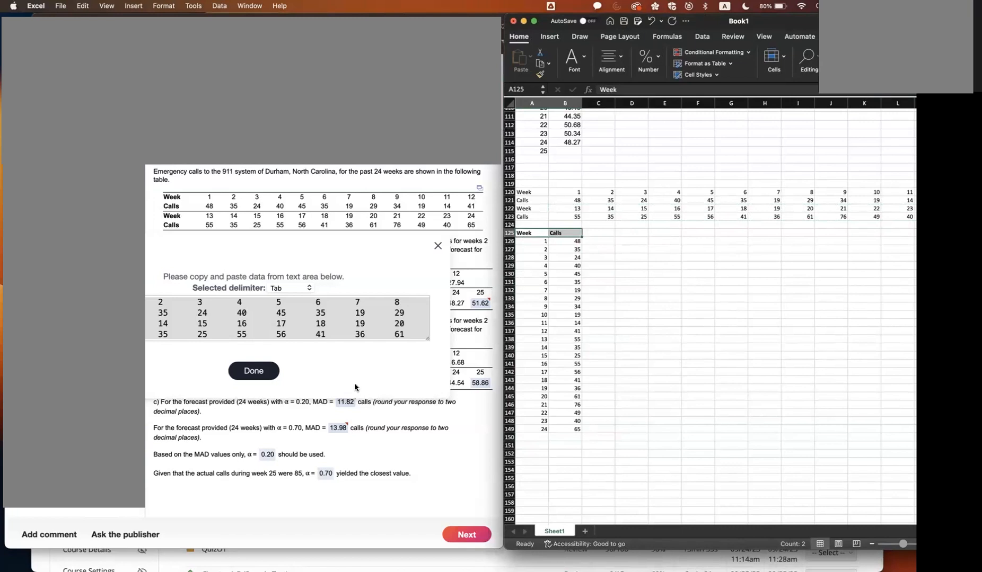
Close the data copy dialog over the question and enter the heading "ESM a=0.20" in C125.
{"action": "left_click", "coordinate": [438, 247]}
{"action": "left_click", "coordinate": [438, 247]}
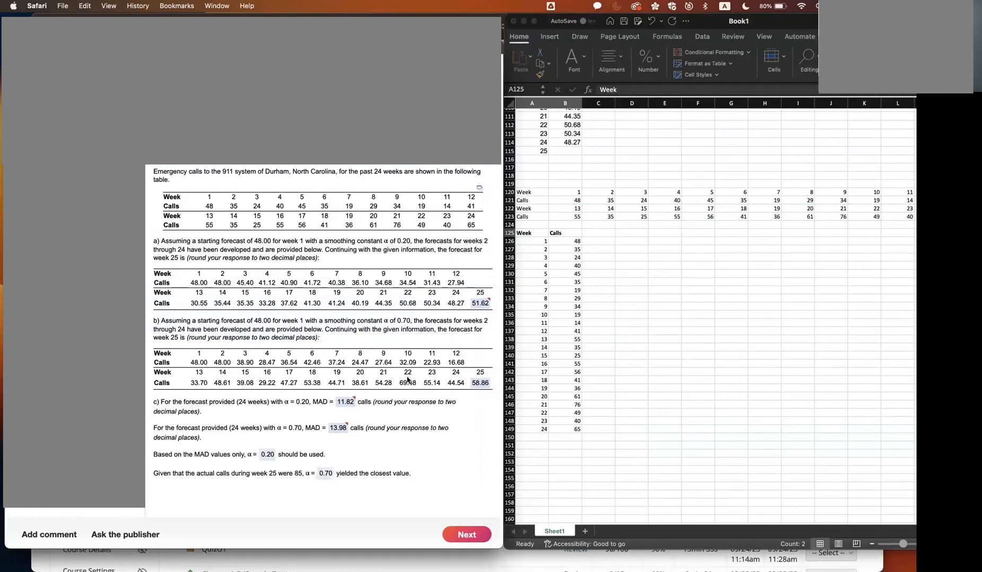
{"action": "left_click", "coordinate": [603, 233]}
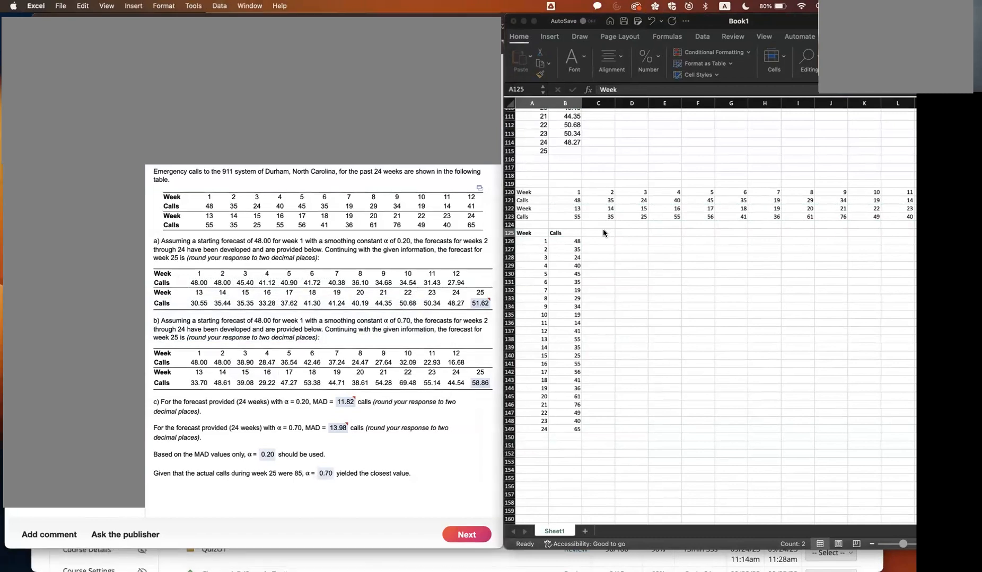
{"action": "key", "text": "Right"}
{"action": "left_click", "coordinate": [603, 233]}
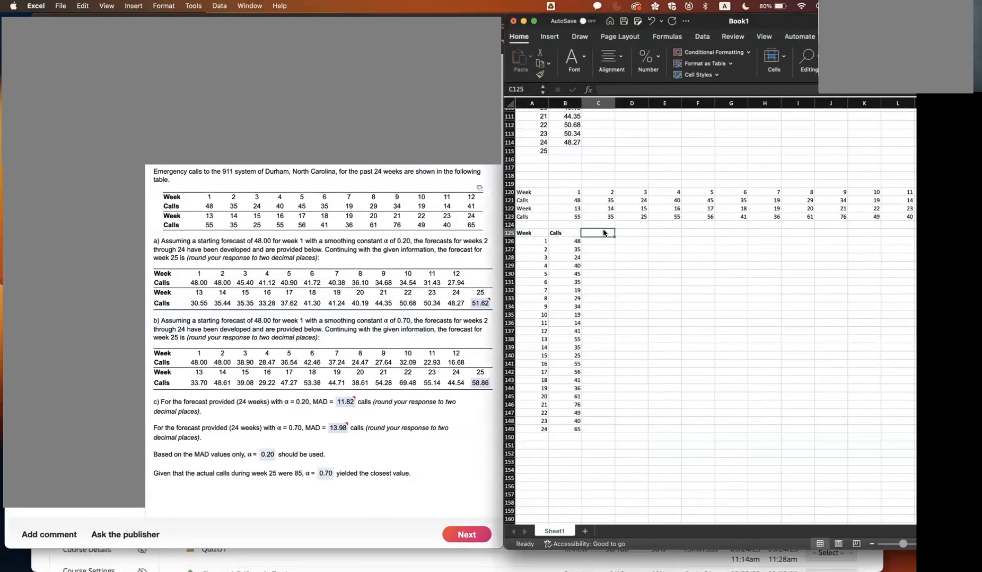
{"action": "type", "text": "ESM a="}
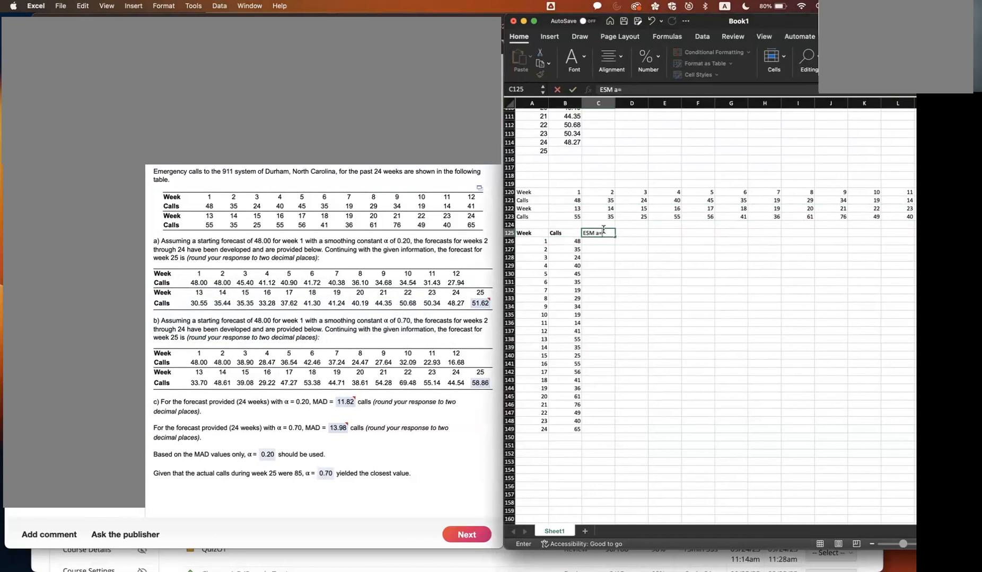
{"action": "type", "text": "0.20"}
{"action": "key", "text": "Return"}
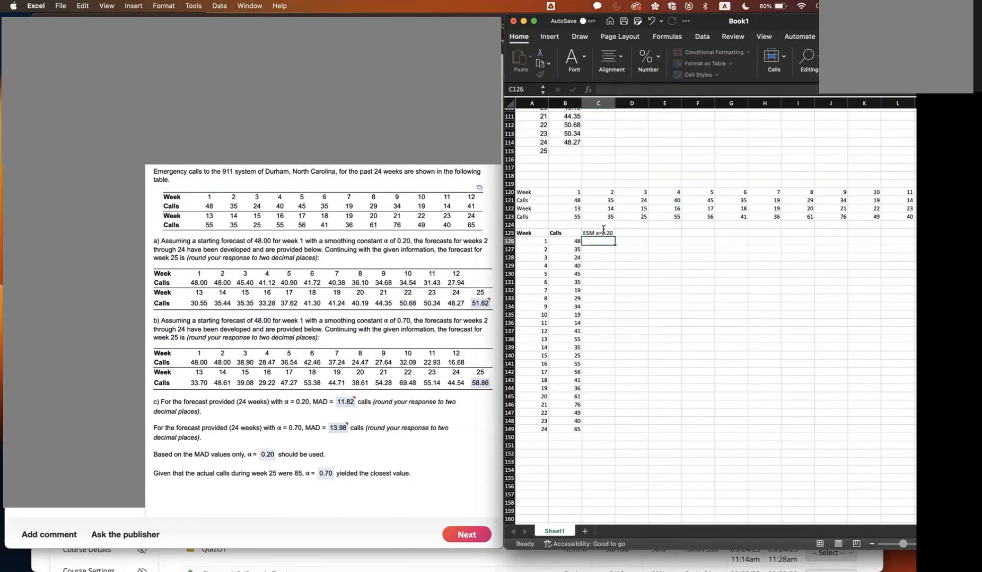
Enter the starting forecast 48 in C126 and the smoothing formula =C126+0.2*(B126-C126) in C127.
{"action": "type", "text": "48"}
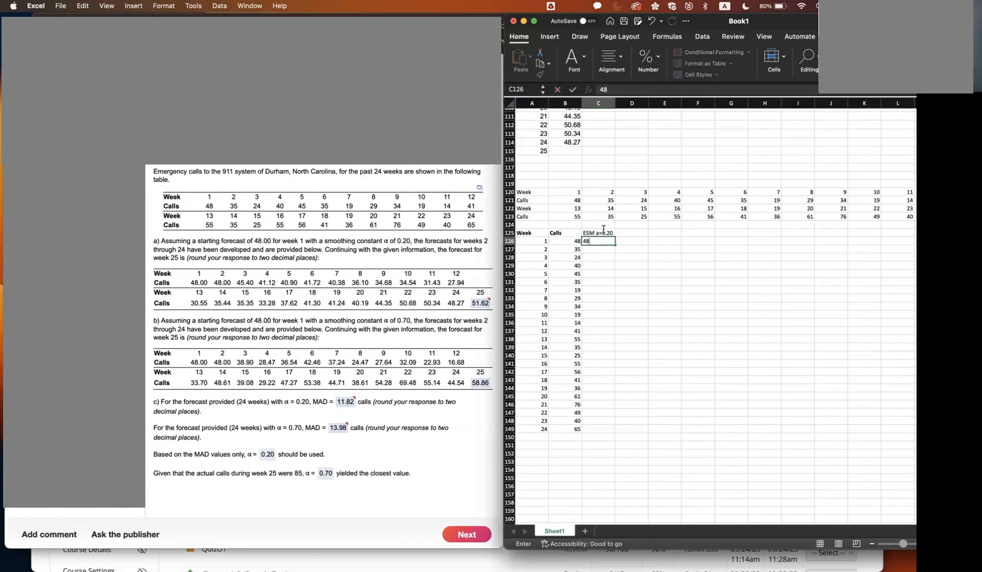
{"action": "key", "text": "Return"}
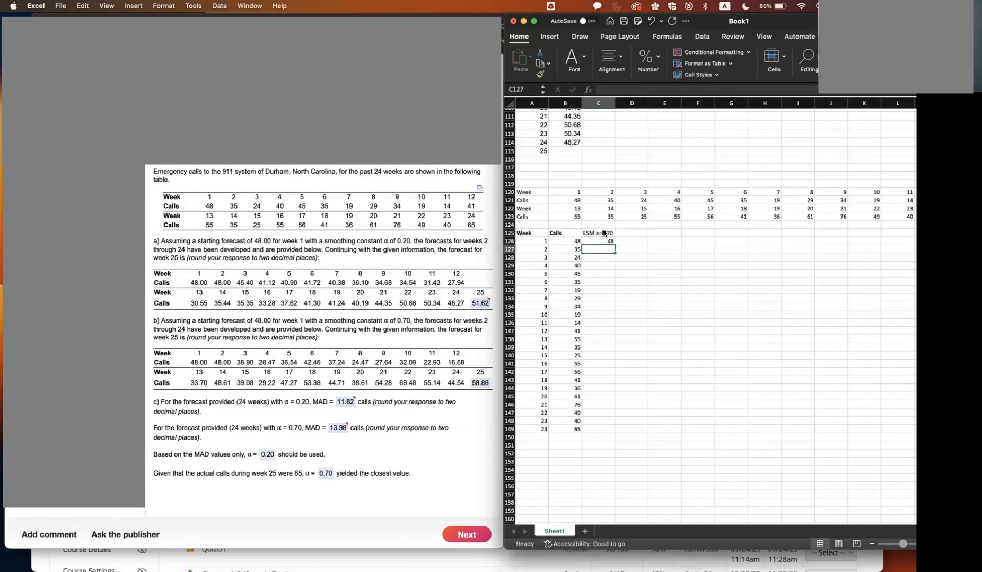
{"action": "type", "text": "="}
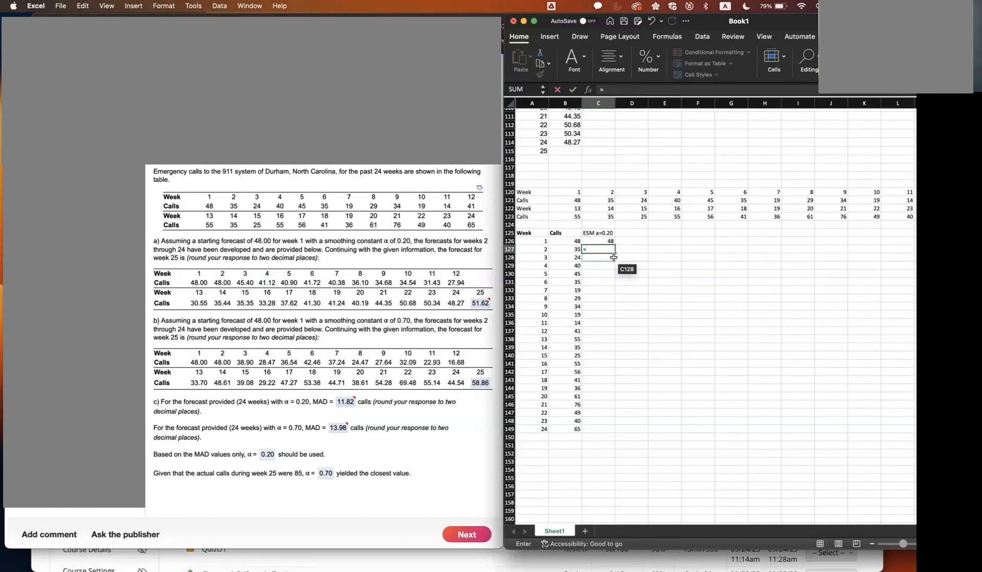
{"action": "left_click", "coordinate": [610, 242]}
{"action": "type", "text": "+0."}
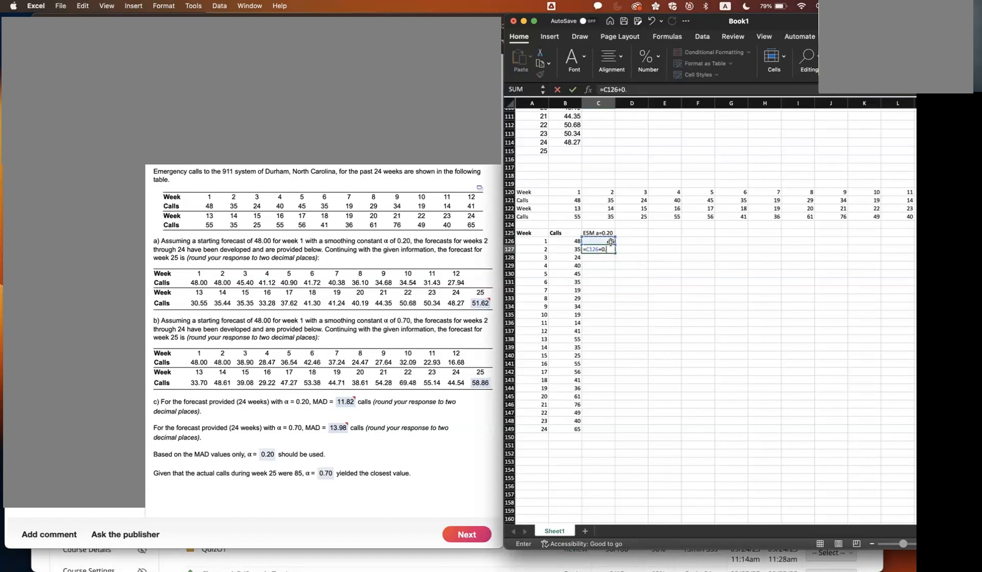
{"action": "type", "text": "2*("}
{"action": "left_click", "coordinate": [576, 240]}
{"action": "type", "text": "-"}
{"action": "left_click", "coordinate": [596, 241]}
{"action": "type", "text": ")"}
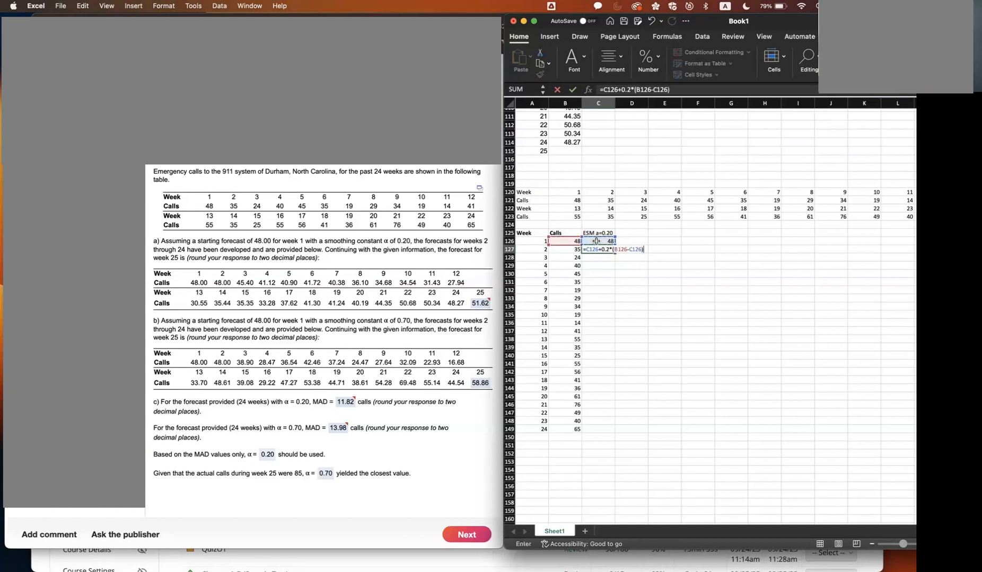
{"action": "key", "text": "Return"}
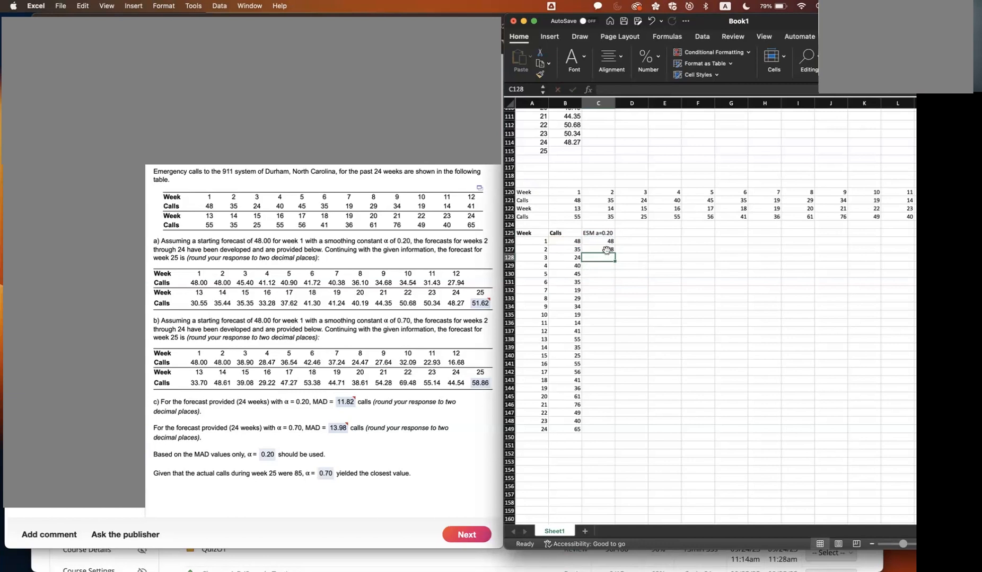
Fill the smoothing formula from C127 down through C150 to cover week 25.
{"action": "left_click", "coordinate": [605, 250]}
{"action": "left_click_drag", "start_coordinate": [615, 253], "coordinate": [602, 438]}
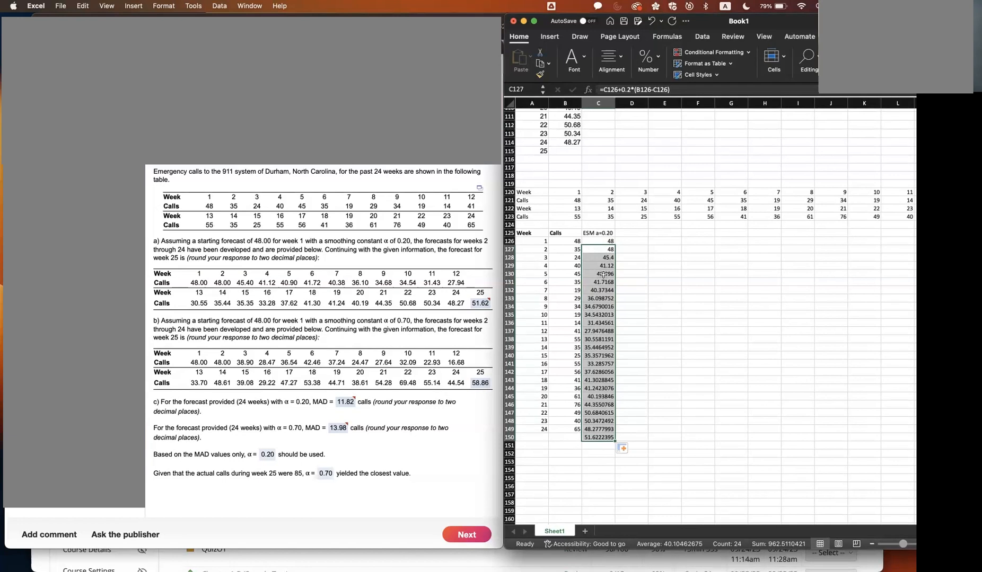
{"action": "left_click", "coordinate": [596, 438]}
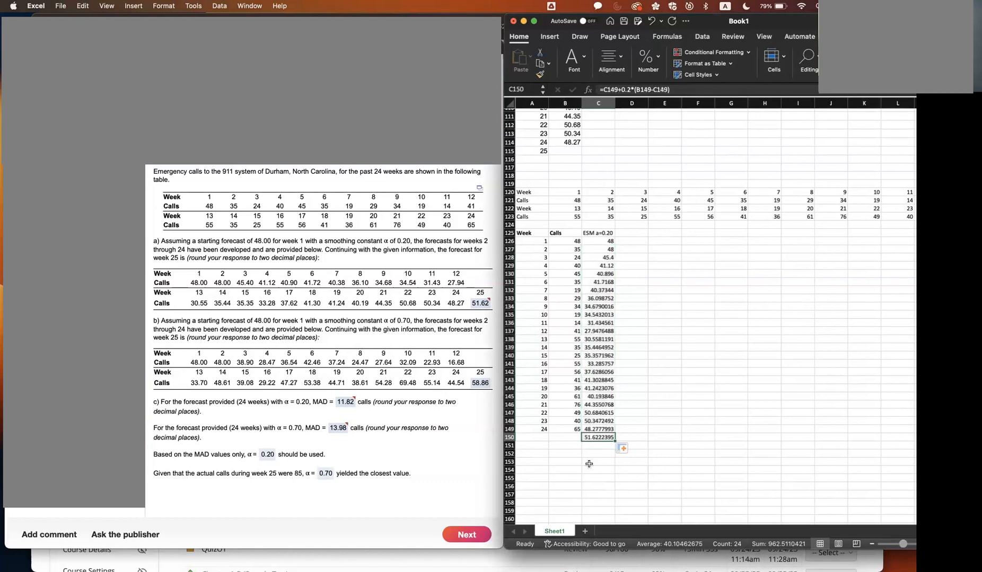
Check the part a answer for week 25, and bold the forecast in C150 and the heading in C125.
{"action": "left_click", "coordinate": [483, 306]}
{"action": "mouse_move", "coordinate": [483, 306]}
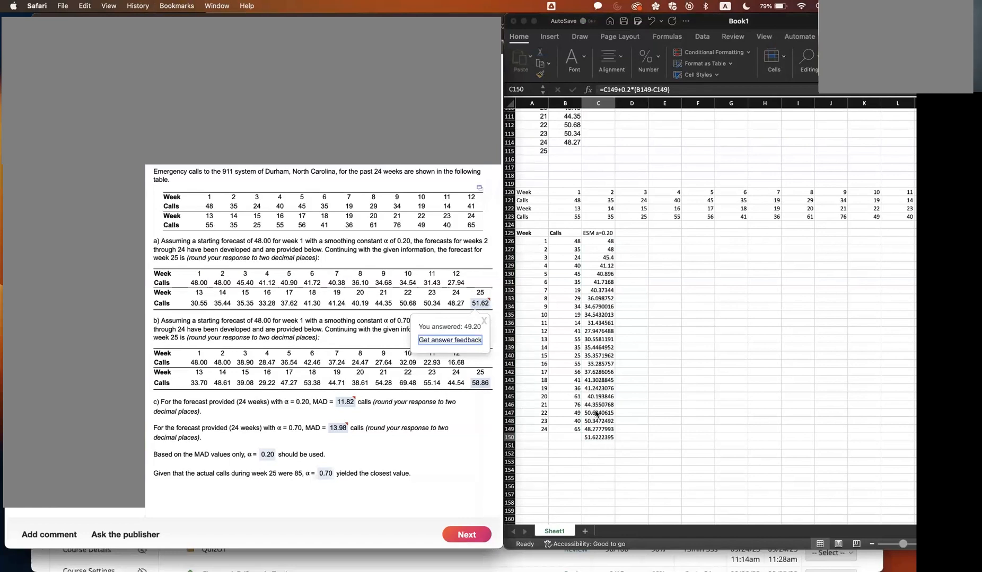
{"action": "left_click", "coordinate": [593, 438]}
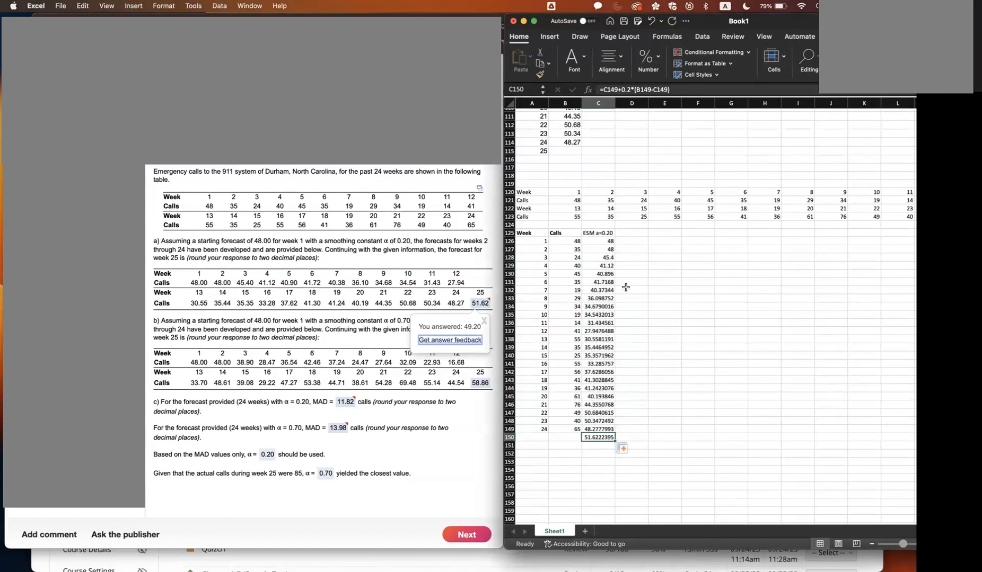
{"action": "key", "text": "super+b"}
{"action": "left_click", "coordinate": [588, 234]}
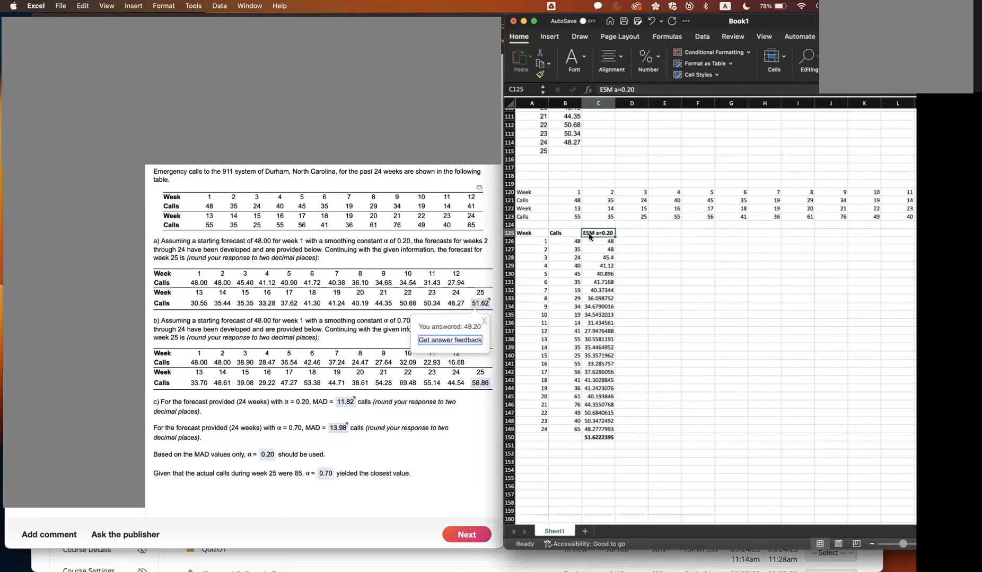
Close the part a answer pop-up in the question and enter the heading "ESM a=0.70" in D125.
{"action": "left_click", "coordinate": [227, 339]}
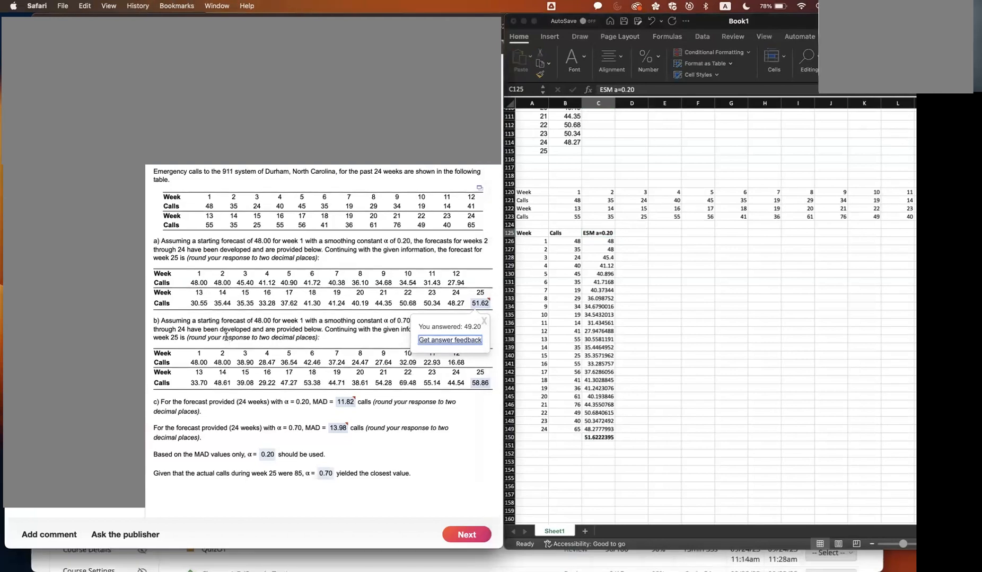
{"action": "left_click", "coordinate": [484, 321]}
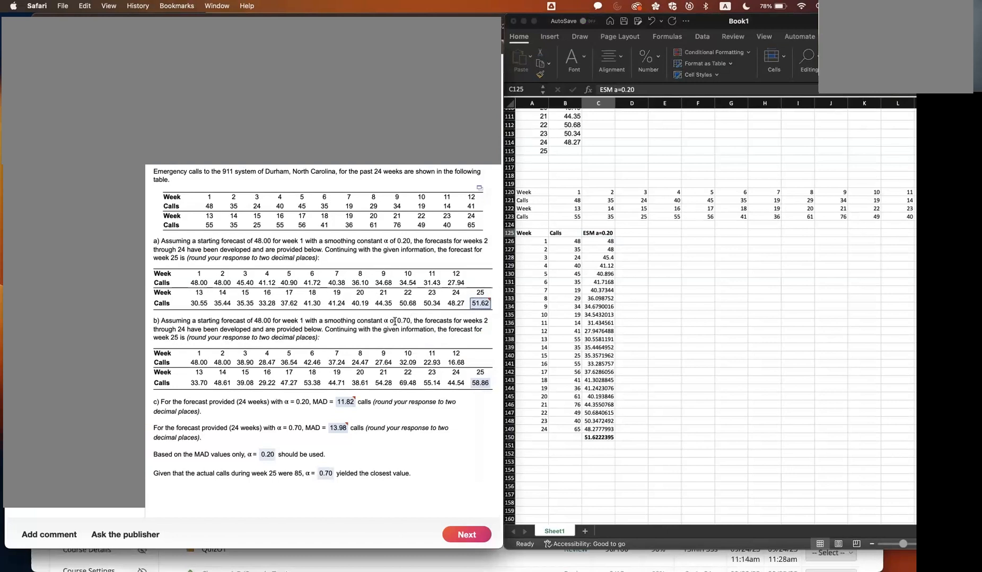
{"action": "left_click", "coordinate": [624, 230]}
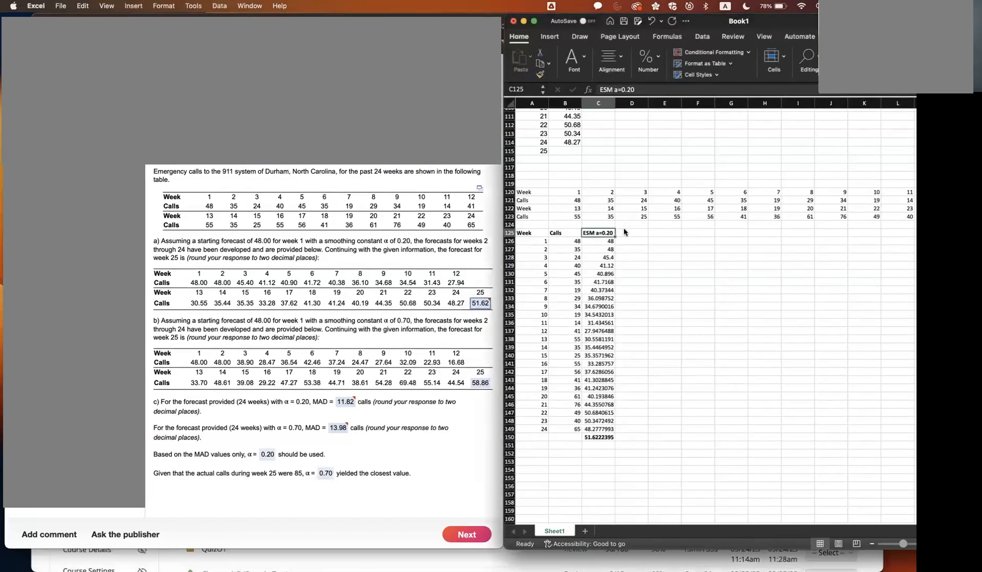
{"action": "type", "text": "ESM a=0"}
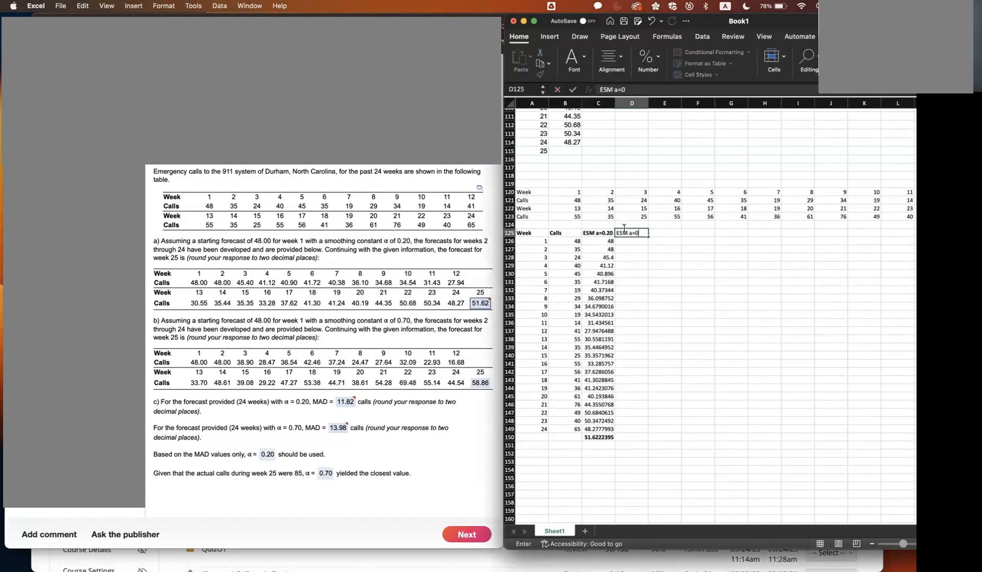
{"action": "type", "text": ".70"}
{"action": "key", "text": "Return"}
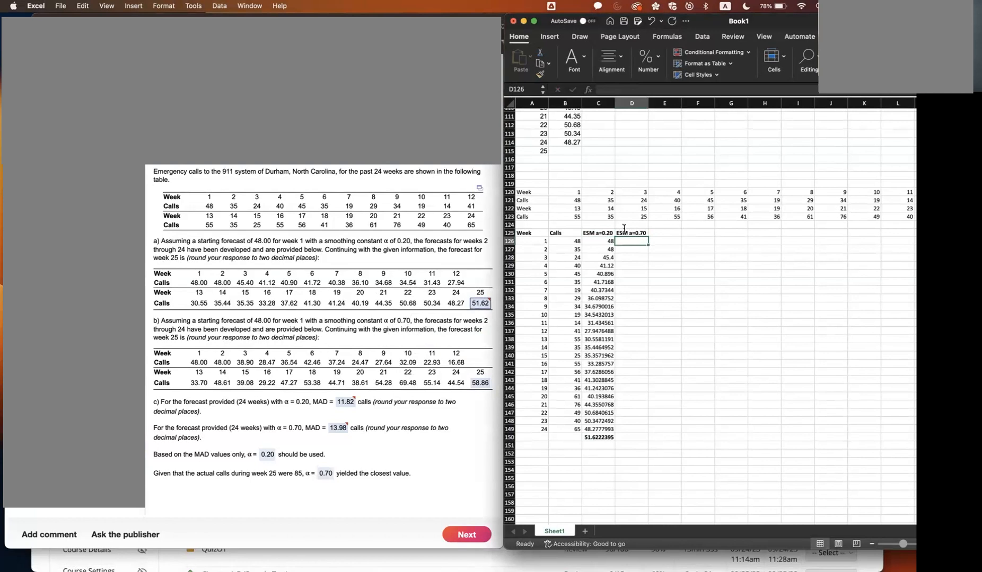
Enter the starting forecast 48 in D126 and the smoothing formula =D126+0.70*(B126-D126) in D127.
{"action": "type", "text": "48"}
{"action": "key", "text": "Return"}
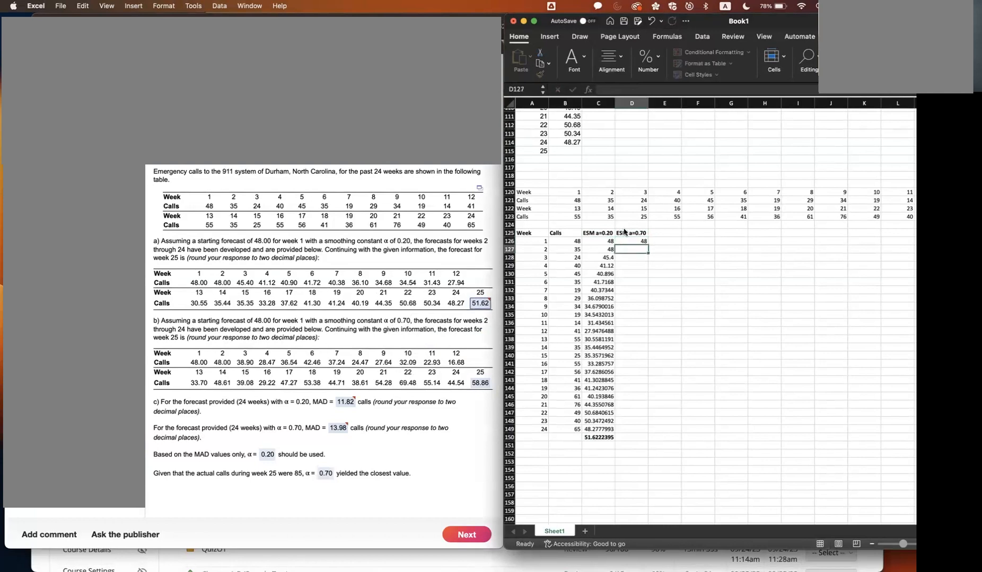
{"action": "type", "text": "="}
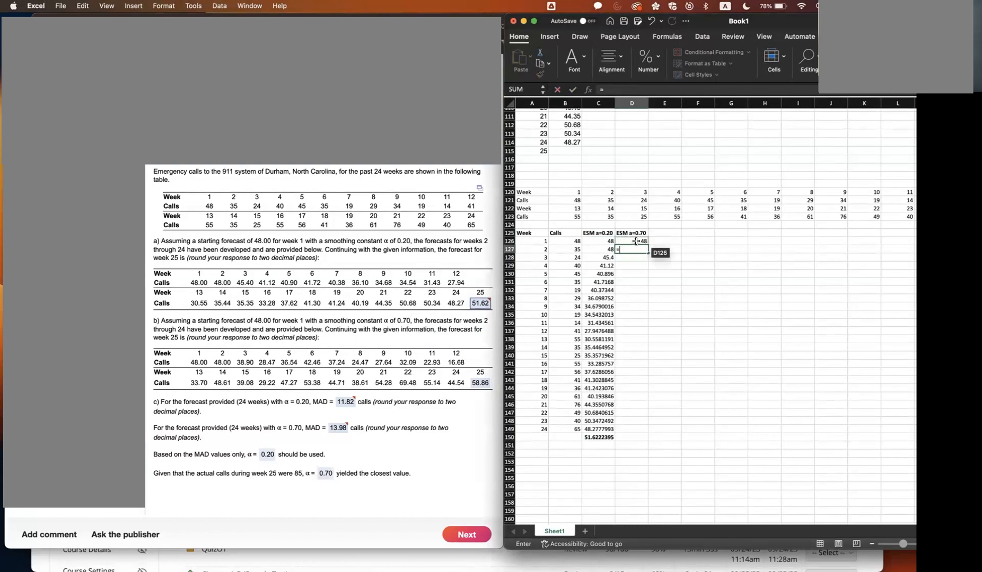
{"action": "left_click", "coordinate": [635, 241]}
{"action": "type", "text": "+0.70*("}
{"action": "left_click", "coordinate": [569, 239]}
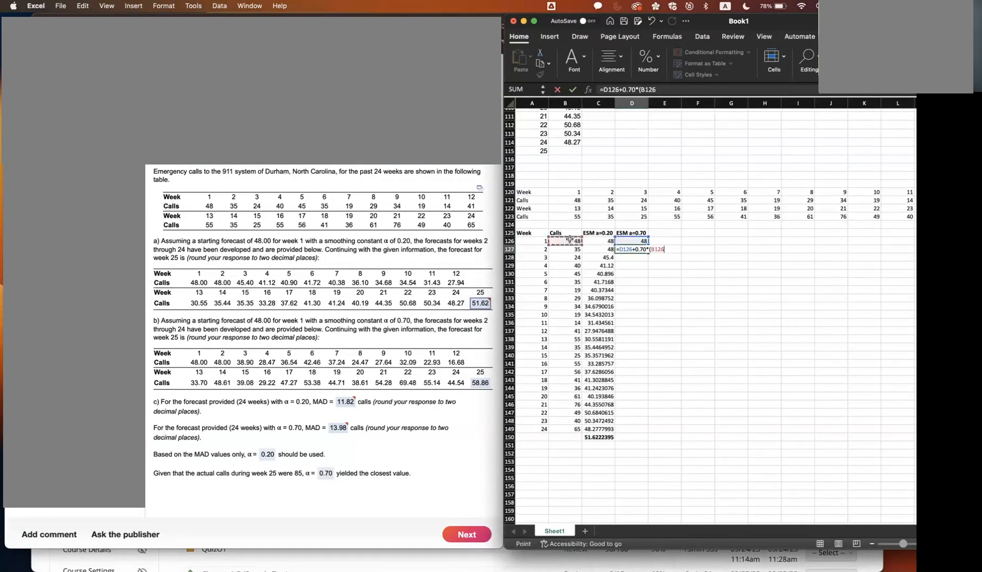
{"action": "type", "text": "-"}
{"action": "left_click", "coordinate": [637, 240]}
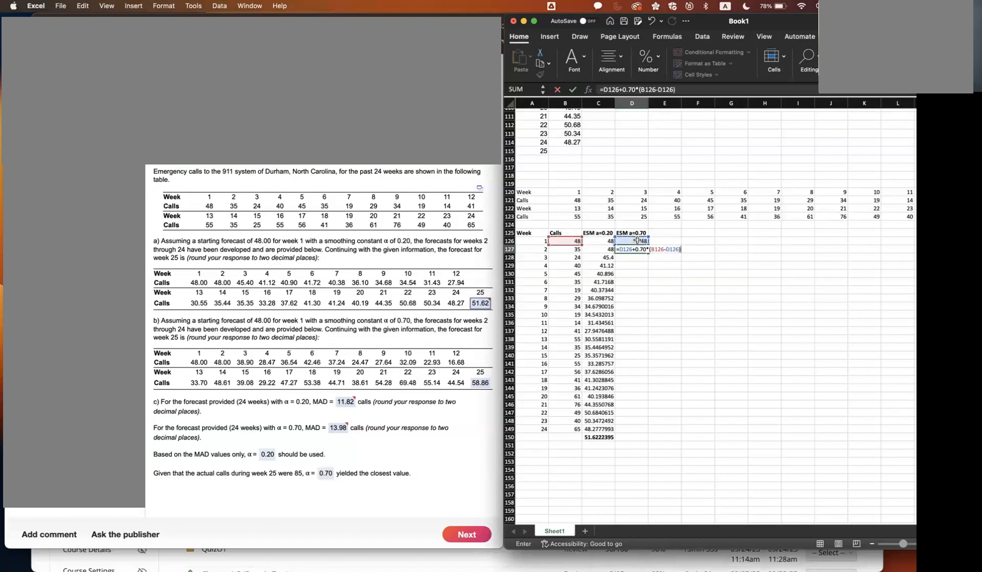
{"action": "key", "text": "Return"}
Fill the smoothing formula from D127 down through D150 and bold the week 25 forecast in D150.
{"action": "left_click", "coordinate": [639, 248]}
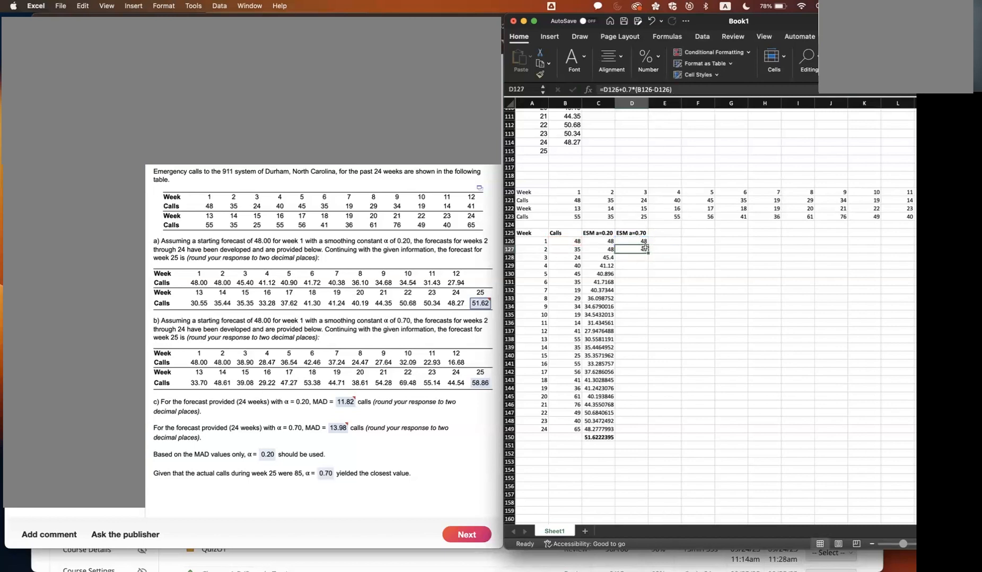
{"action": "left_click_drag", "start_coordinate": [648, 253], "coordinate": [643, 443]}
{"action": "left_click", "coordinate": [632, 439]}
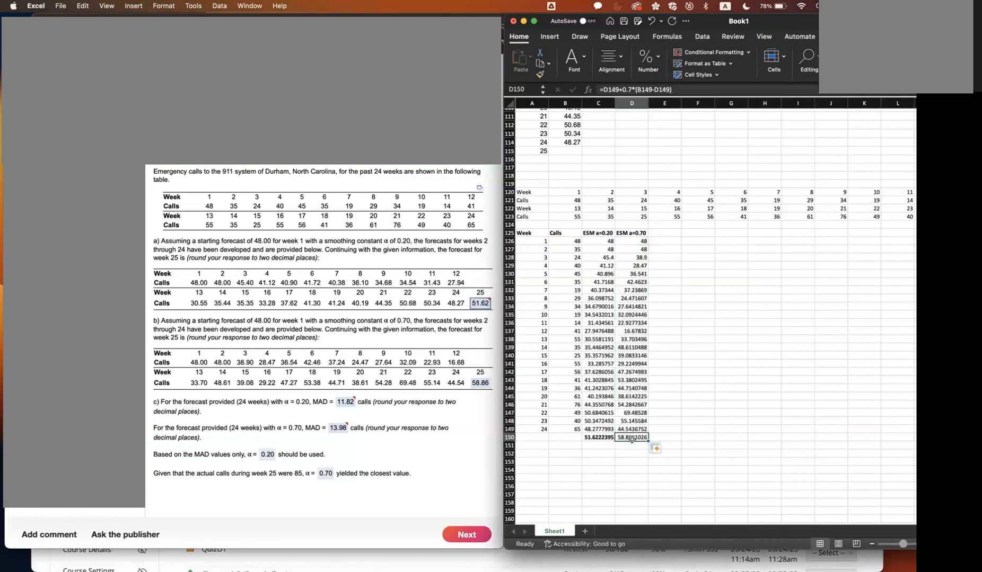
{"action": "key", "text": "ctrl+b"}
{"action": "key", "text": "Return"}
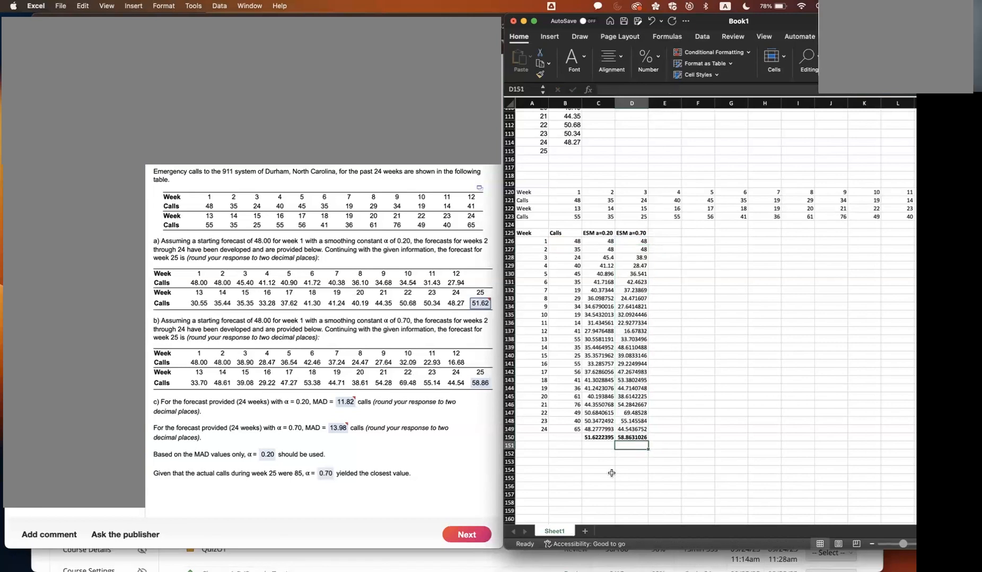
Check the part b answer for week 25 and the part c answer for the MAD with α = 0.20.
{"action": "left_click", "coordinate": [478, 382]}
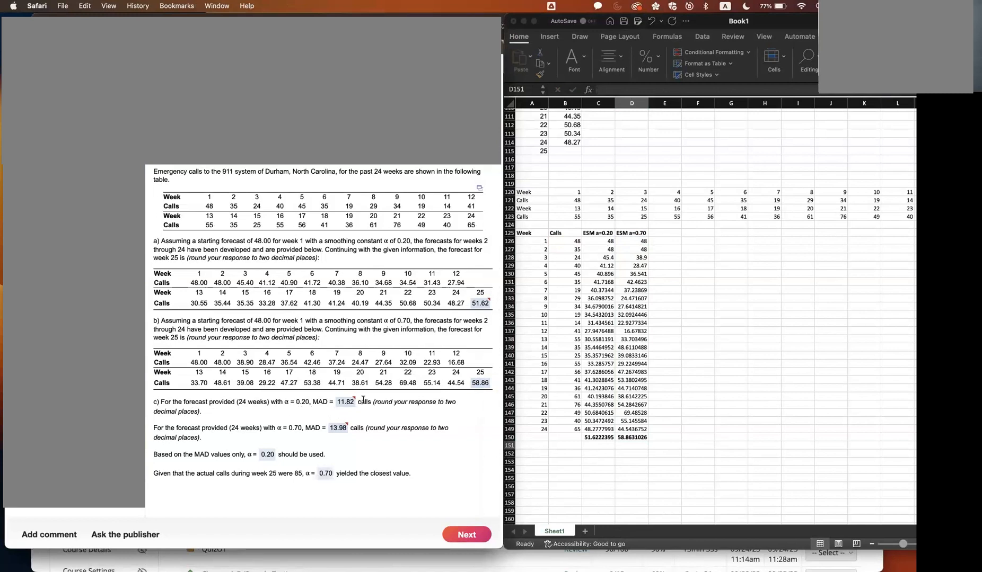
{"action": "left_click", "coordinate": [347, 403]}
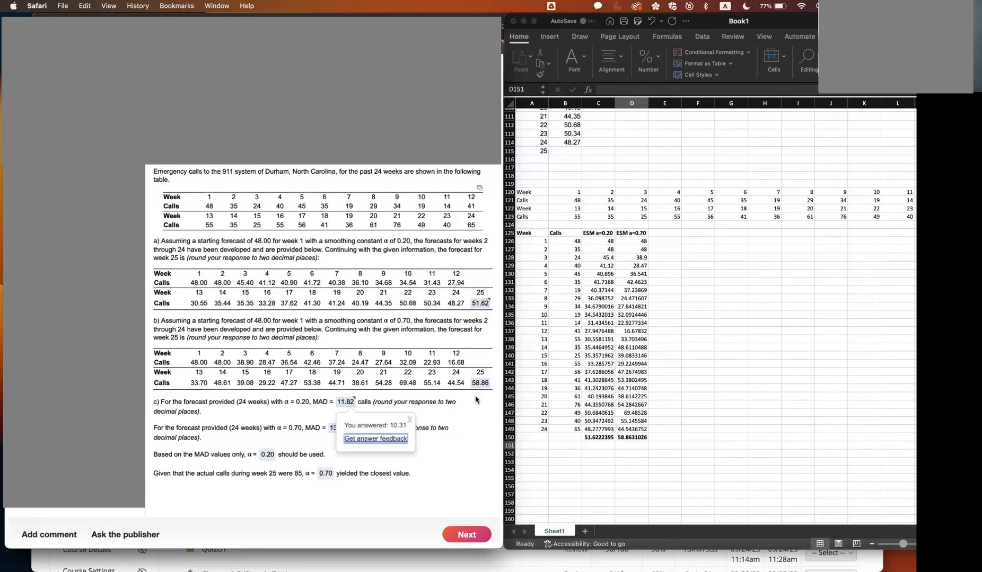
{"action": "left_click", "coordinate": [700, 236]}
{"action": "left_click", "coordinate": [700, 233]}
{"action": "type", "text": "FE ESM A"}
{"action": "key", "text": "Return"}
{"action": "type", "text": "=ab"}
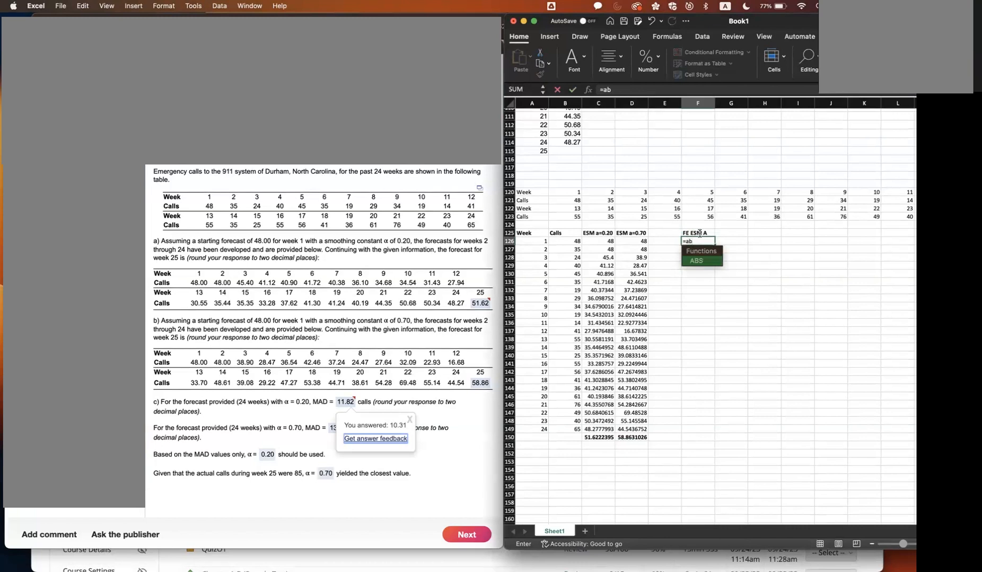
{"action": "key", "text": "Escape"}
{"action": "key", "text": "Escape"}
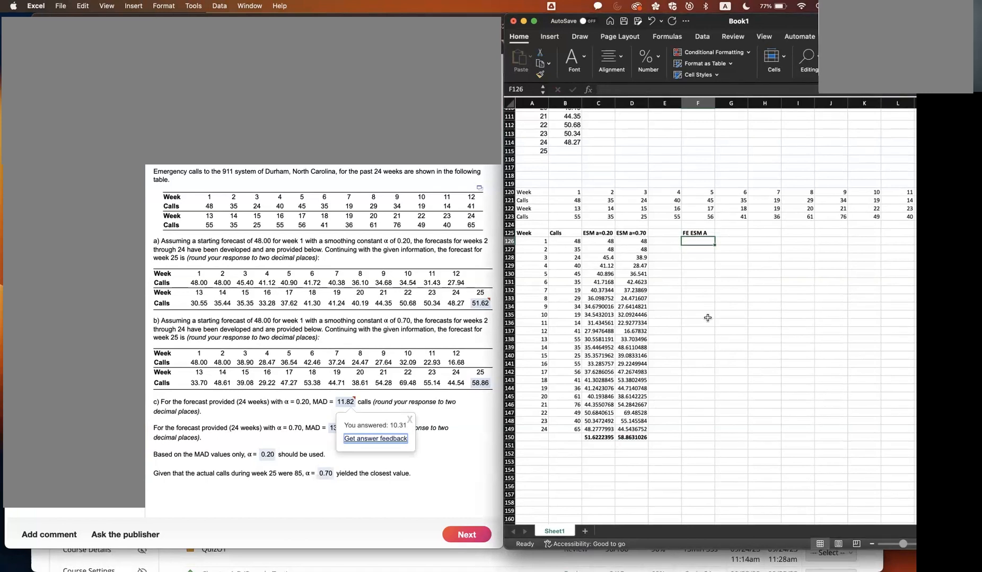
{"action": "key", "text": "Up"}
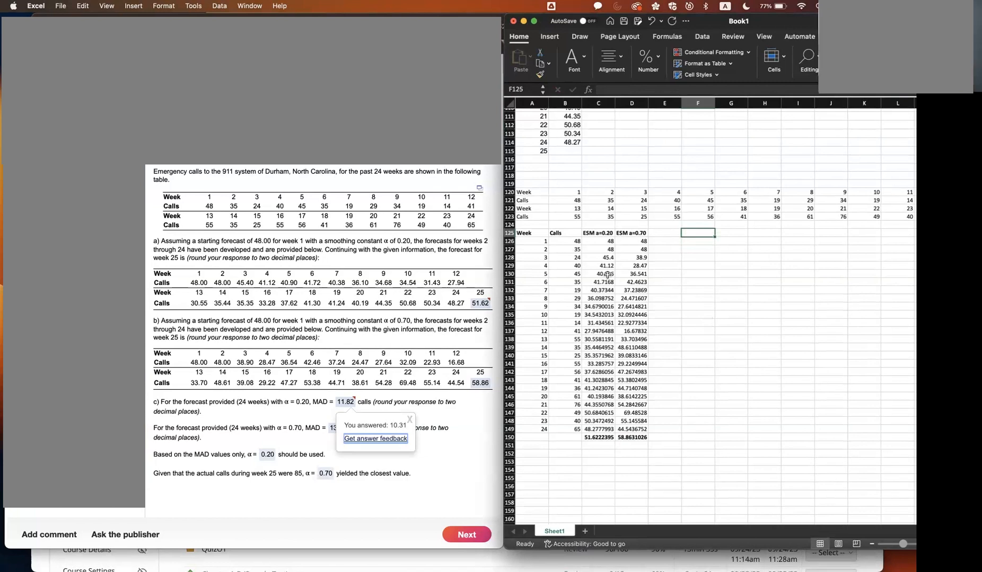
Examine the α = 0.20 smoothing formulas in C130, C128 and C127 and the cells they reference.
{"action": "left_click", "coordinate": [607, 274]}
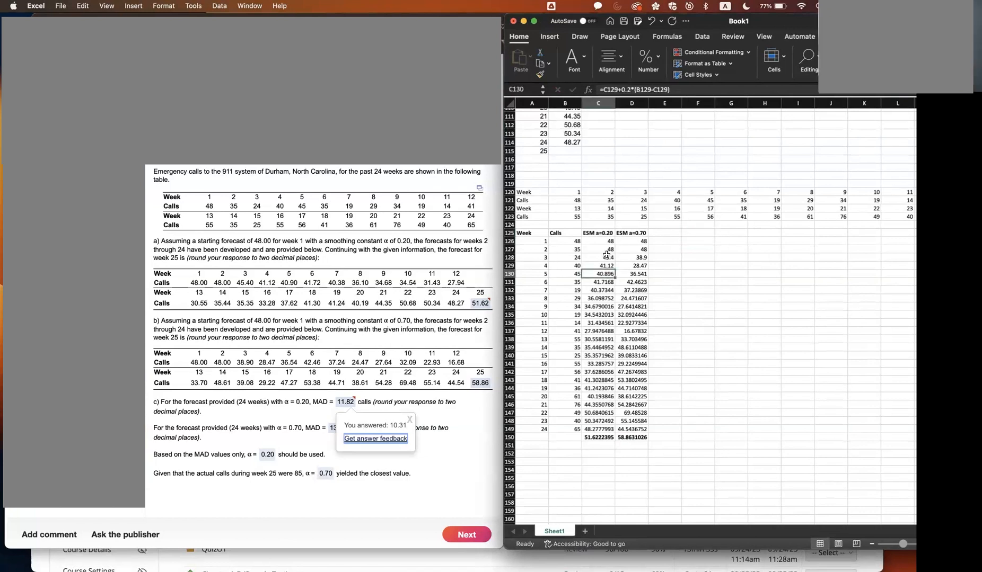
{"action": "double_click", "coordinate": [603, 257]}
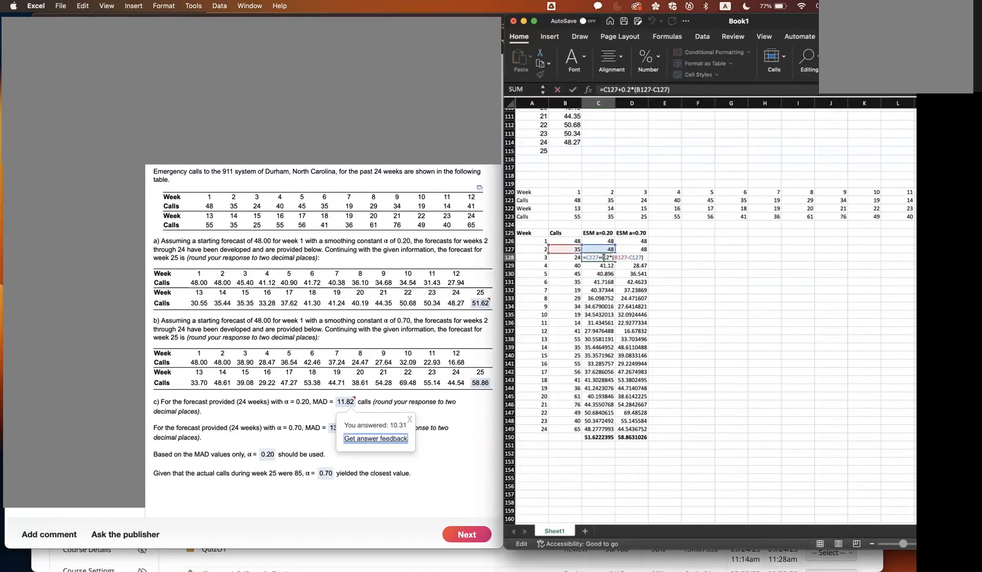
{"action": "key", "text": "Return"}
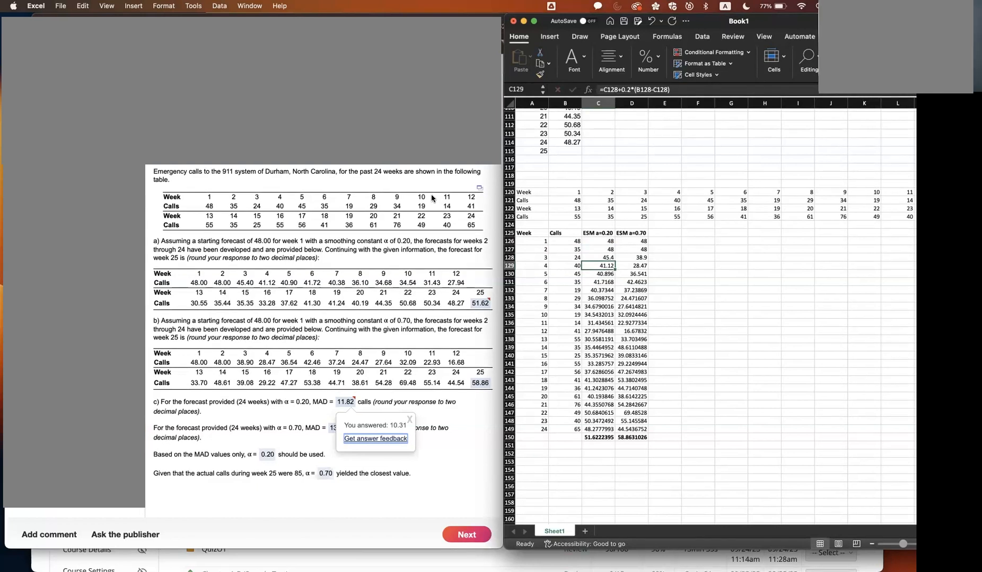
{"action": "double_click", "coordinate": [608, 257]}
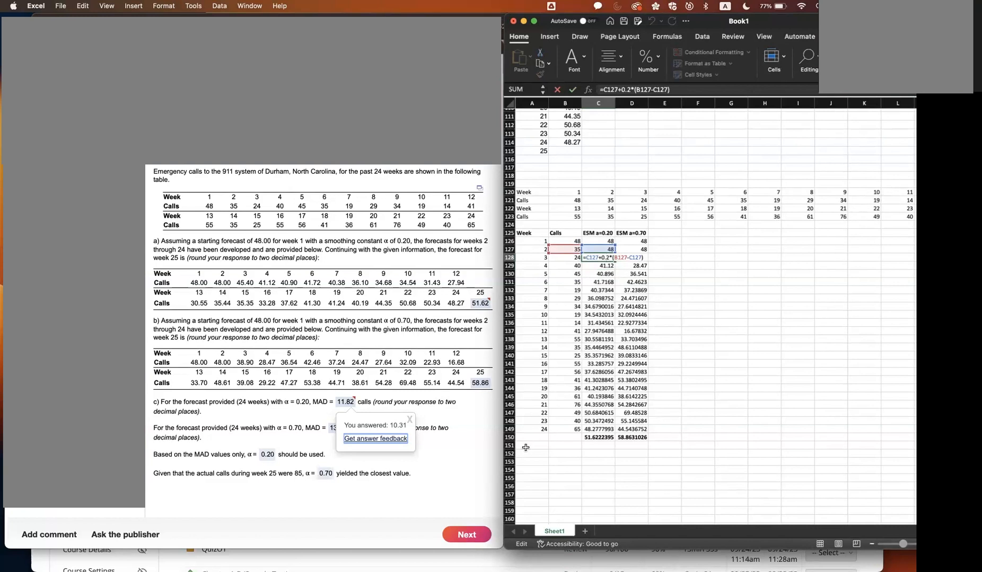
{"action": "key", "text": "Return"}
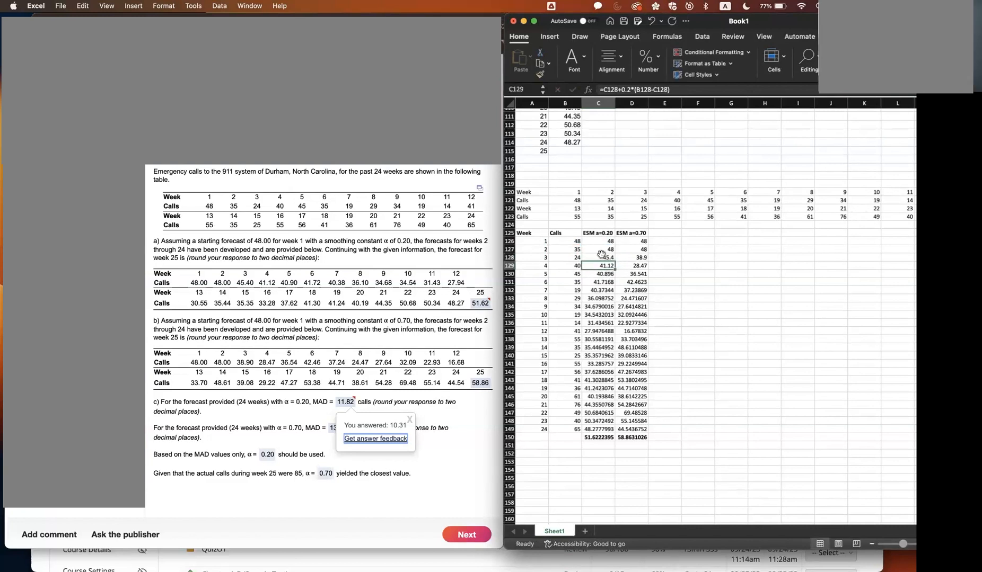
{"action": "double_click", "coordinate": [601, 250]}
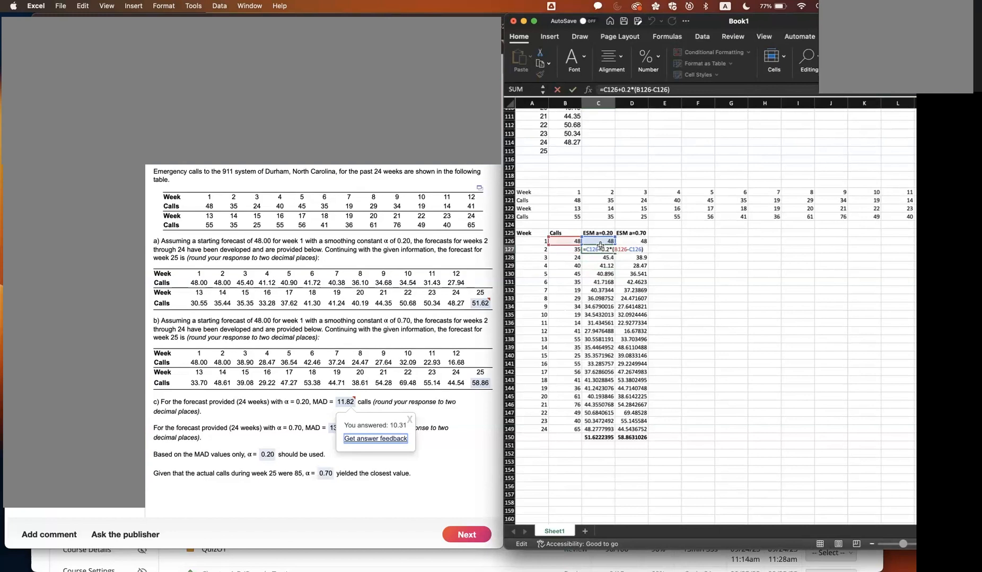
{"action": "key", "text": "Return"}
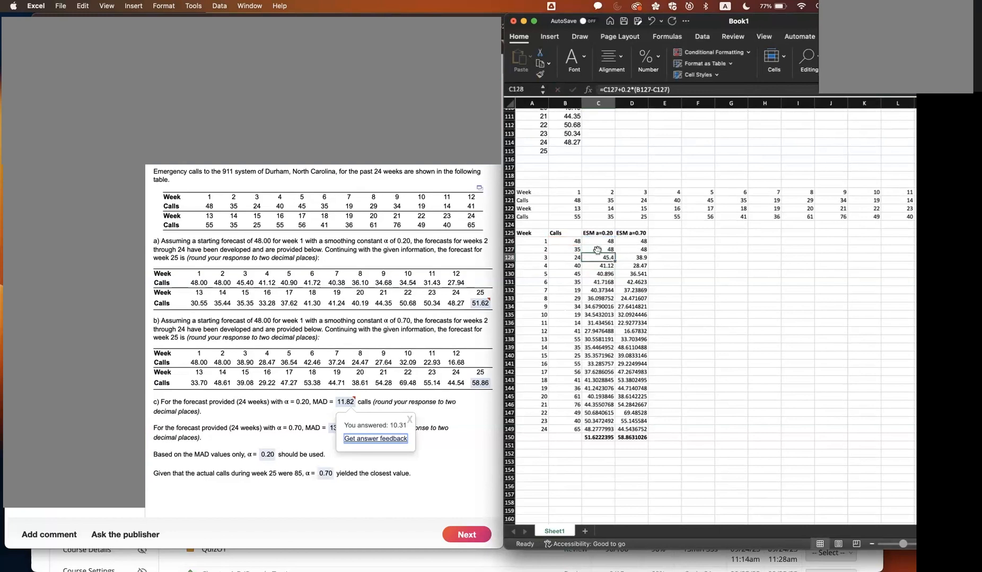
Refill the smoothing formula from C127 down through C150 and bold the week 25 forecast in C150 again.
{"action": "left_click", "coordinate": [610, 250]}
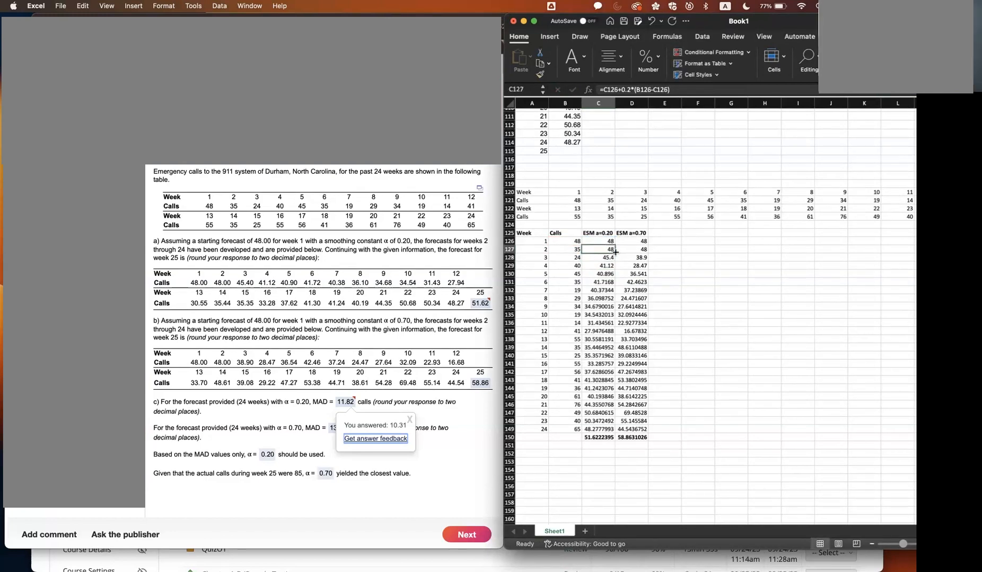
{"action": "left_click_drag", "start_coordinate": [615, 252], "coordinate": [609, 438]}
{"action": "left_click", "coordinate": [599, 454]}
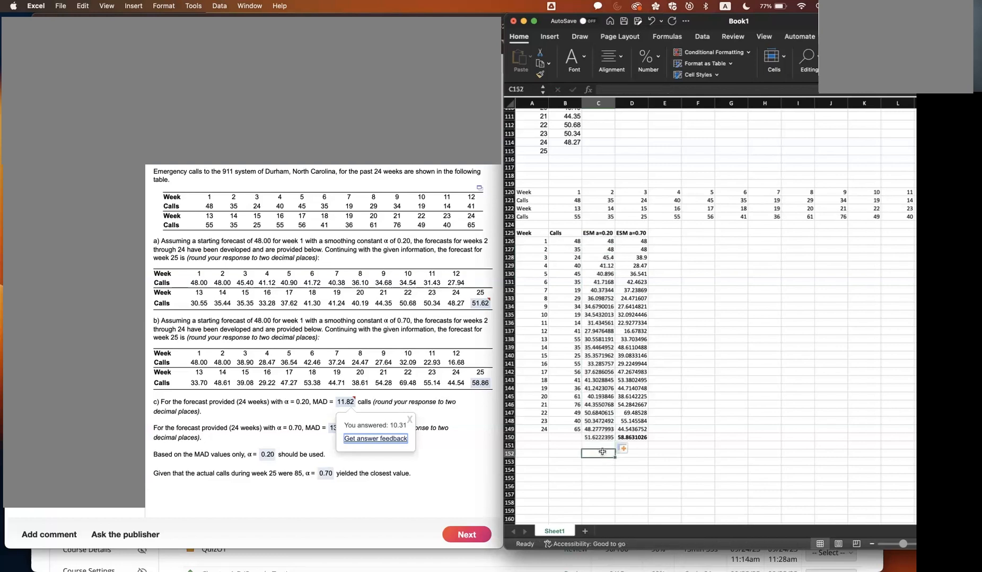
{"action": "left_click", "coordinate": [598, 437]}
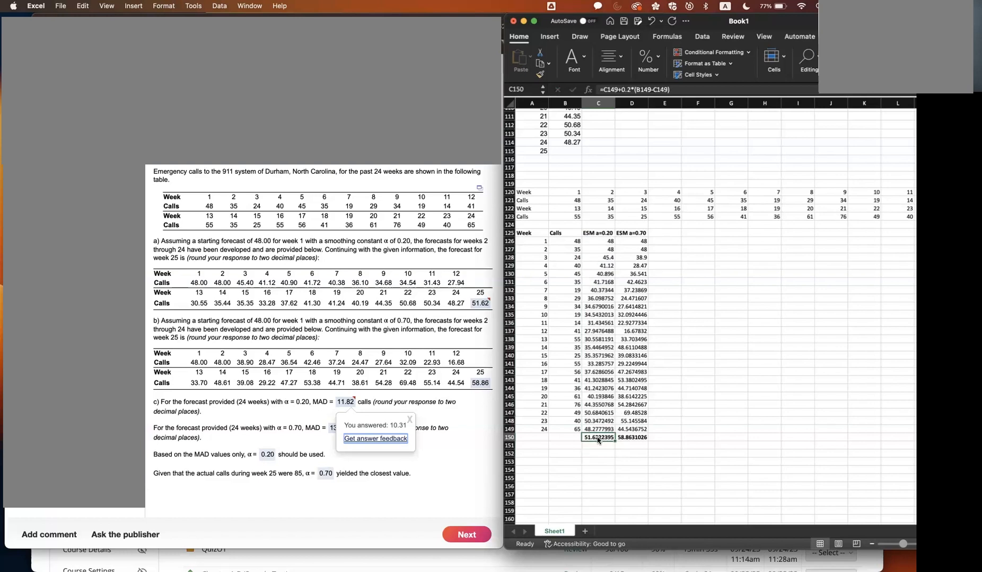
{"action": "left_click", "coordinate": [628, 431]}
{"action": "left_click", "coordinate": [591, 439]}
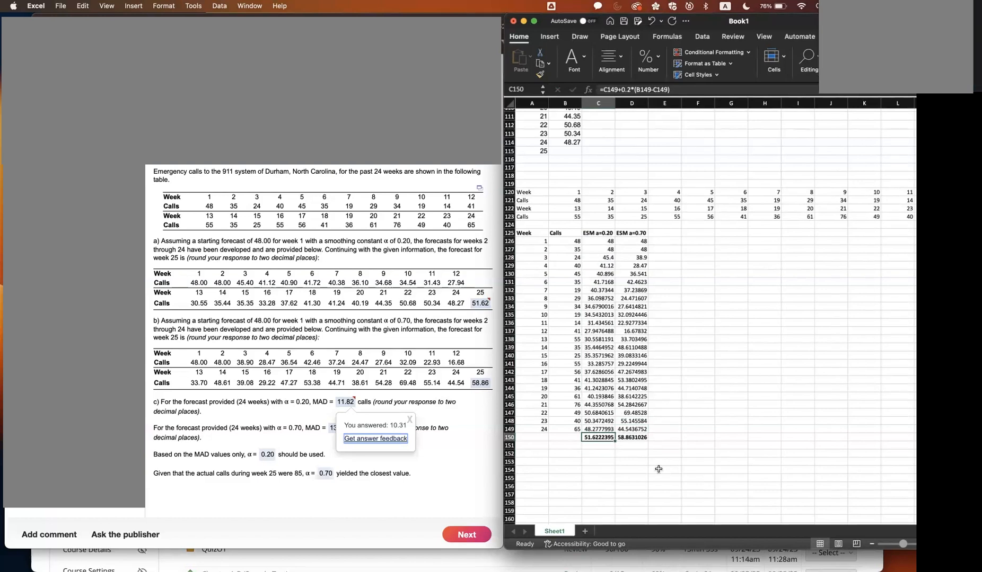
Enter the forecast error headings "FE ESM A" in F125 and "FE ESM B" in G125.
{"action": "left_click", "coordinate": [698, 234]}
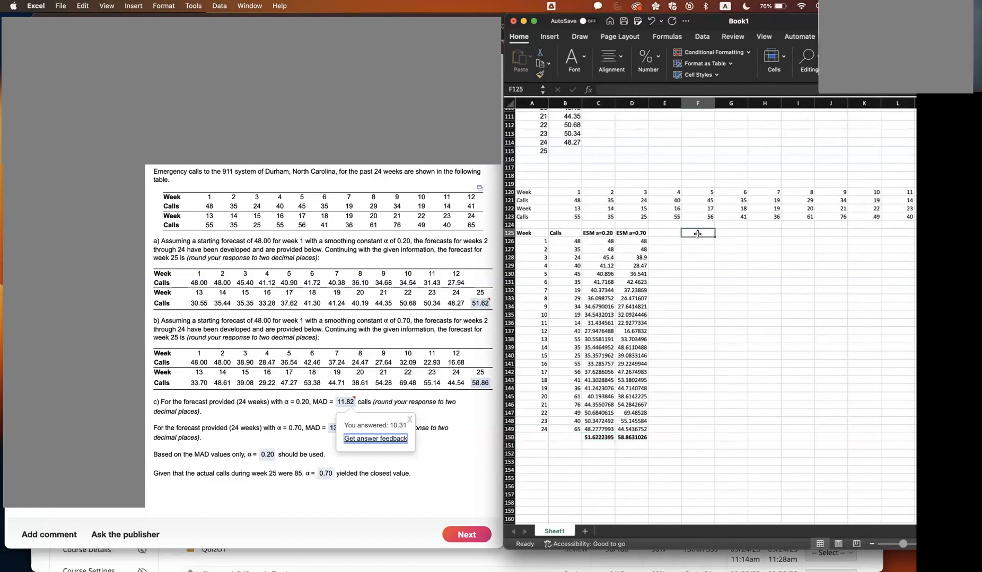
{"action": "type", "text": "FE"}
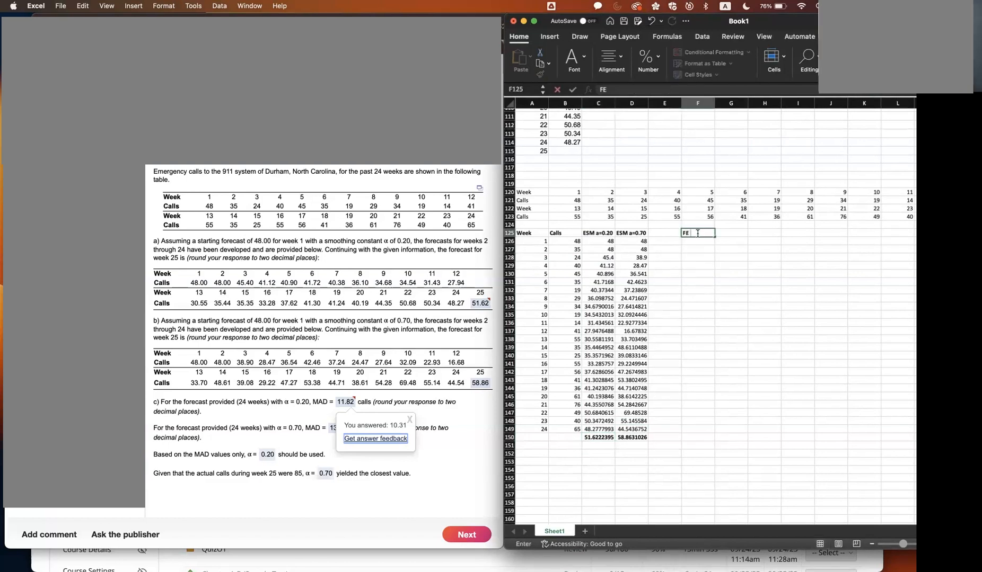
{"action": "type", "text": " ESM A"}
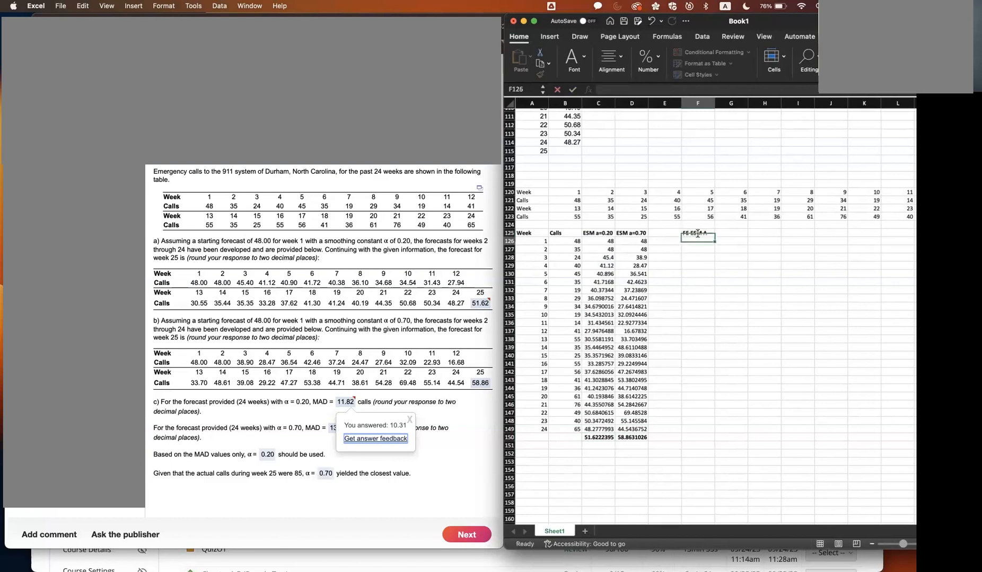
{"action": "key", "text": "Tab"}
{"action": "key", "text": "Tab"}
{"action": "key", "text": "Left"}
{"action": "type", "text": "FE"}
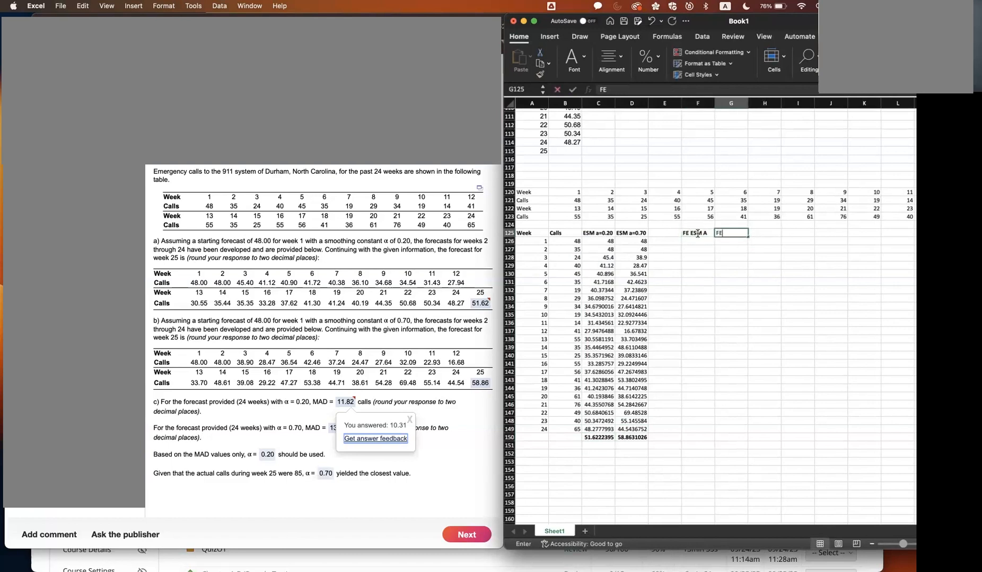
{"action": "type", "text": " ESM B"}
{"action": "key", "text": "Return"}
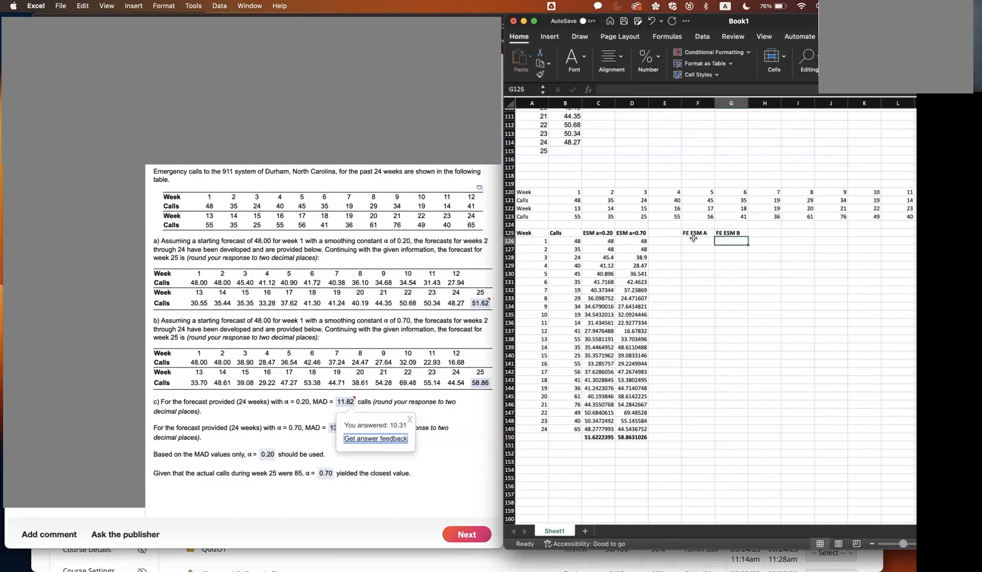
Compute the α = 0.20 absolute forecast errors with =ABS(B126-C126) in F126, filled down through F149.
{"action": "left_click", "coordinate": [693, 238]}
{"action": "type", "text": "=abs("}
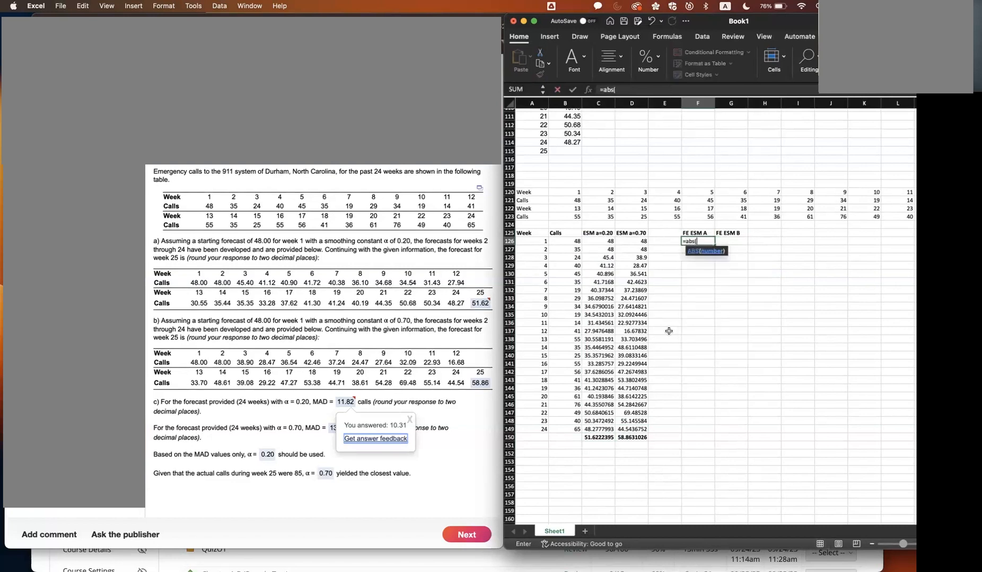
{"action": "left_click", "coordinate": [575, 241]}
{"action": "type", "text": "-"}
{"action": "left_click", "coordinate": [595, 241]}
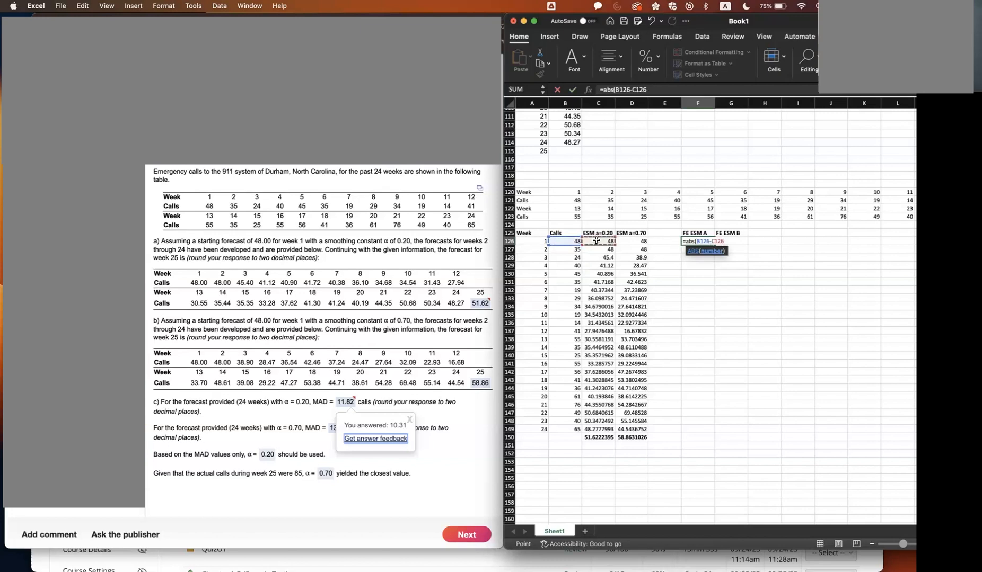
{"action": "type", "text": ")"}
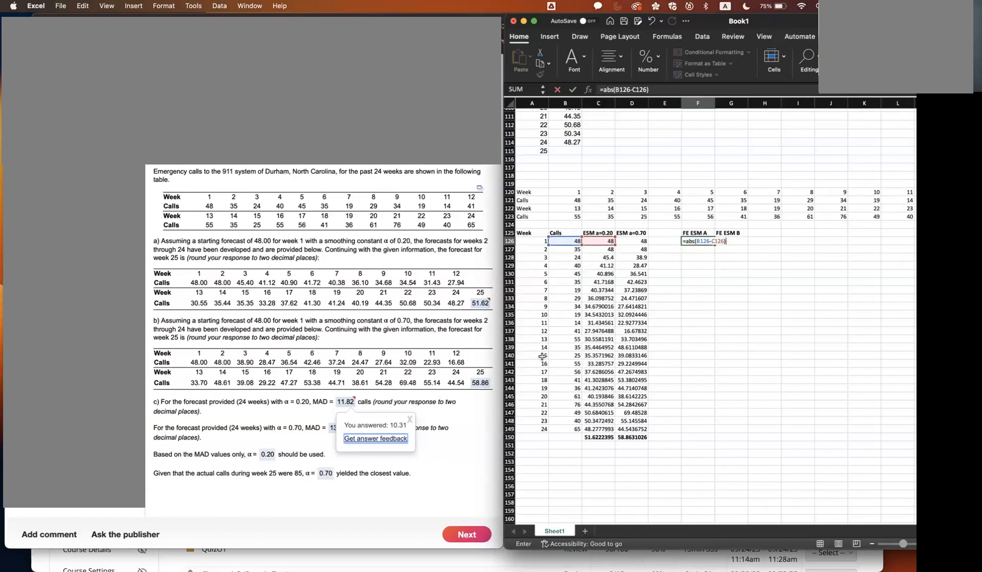
{"action": "key", "text": "Return"}
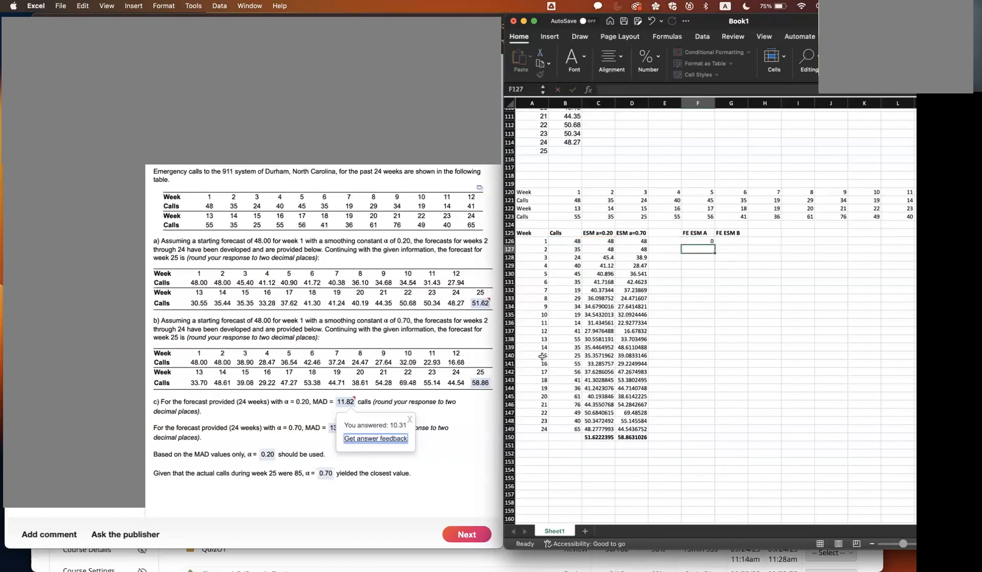
{"action": "left_click", "coordinate": [700, 242]}
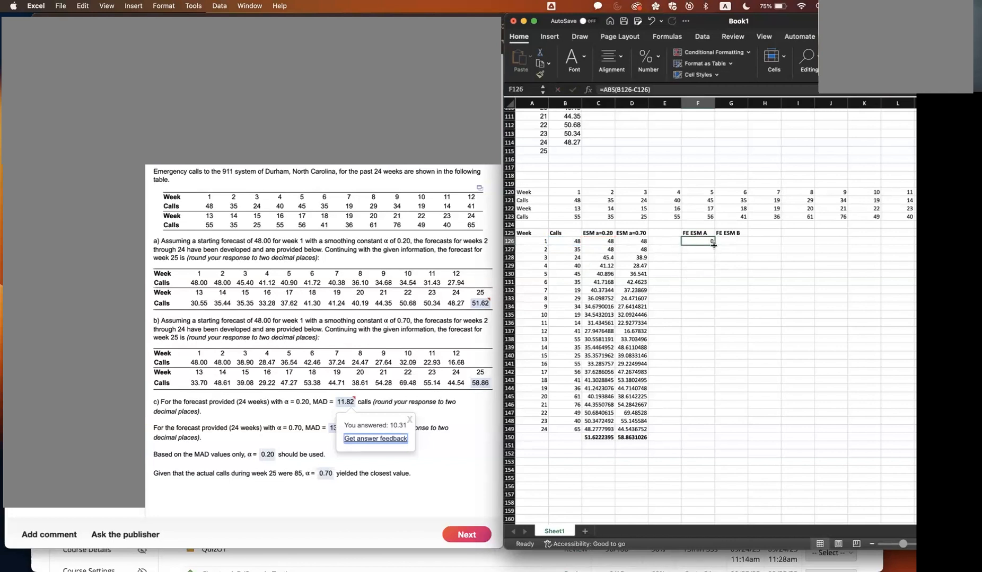
{"action": "left_click_drag", "start_coordinate": [714, 245], "coordinate": [701, 434]}
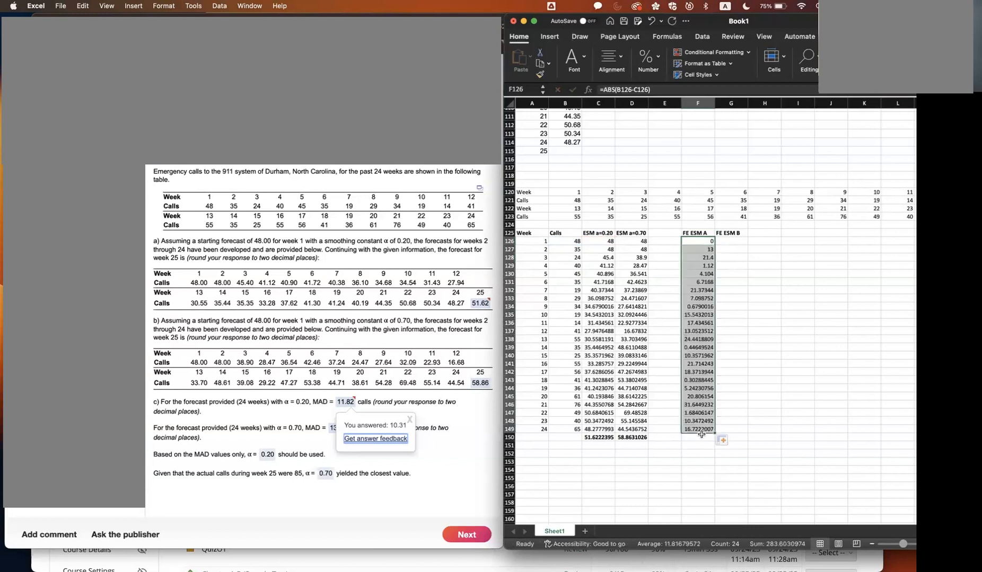
Compute the α = 0.70 absolute forecast errors with =ABS(B126-D126) in G126, filled down through G149.
{"action": "left_click", "coordinate": [736, 241]}
{"action": "type", "text": "=abs("}
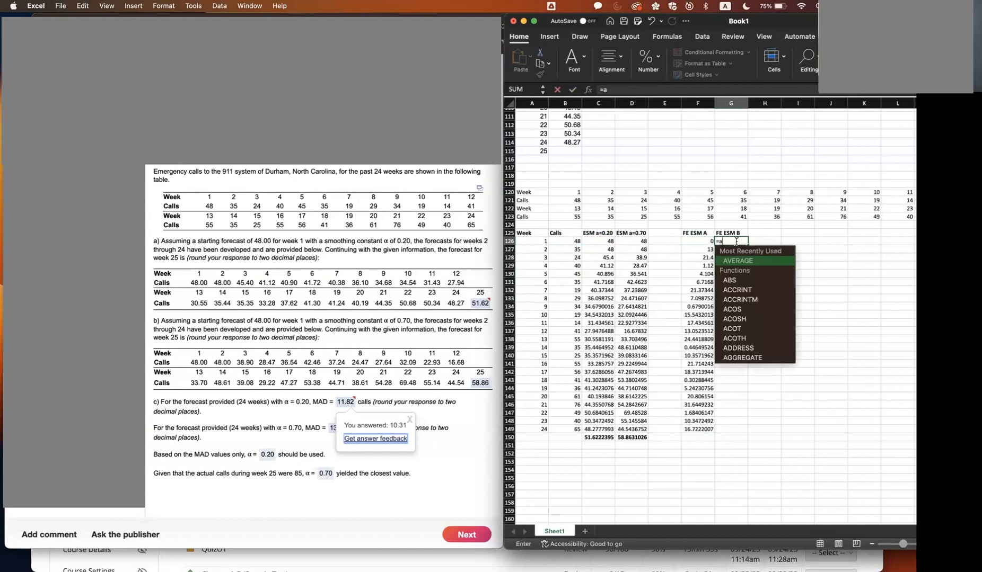
{"action": "left_click", "coordinate": [570, 242]}
{"action": "type", "text": "-"}
{"action": "left_click", "coordinate": [623, 241]}
{"action": "type", "text": ")"}
{"action": "key", "text": "Return"}
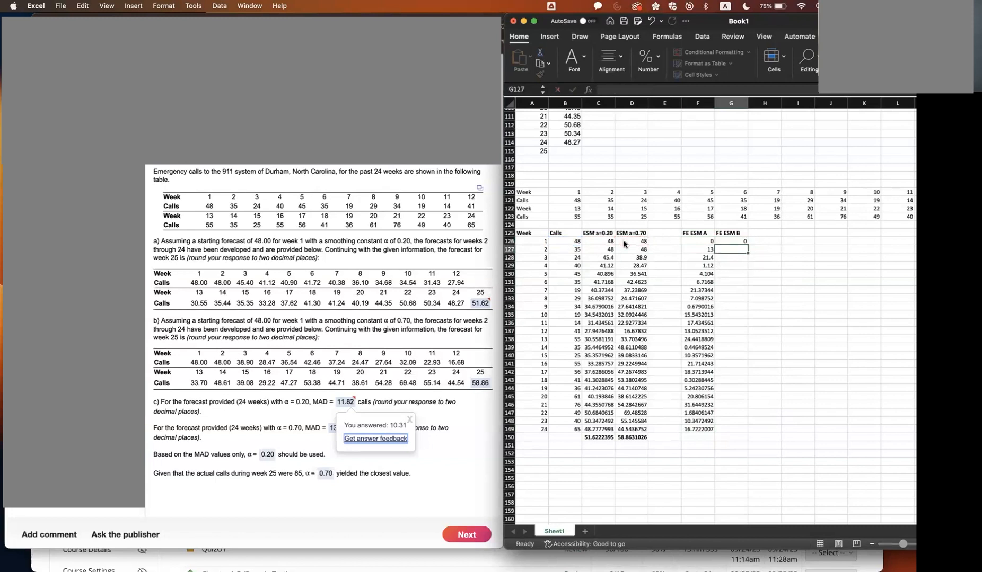
{"action": "left_click", "coordinate": [730, 241]}
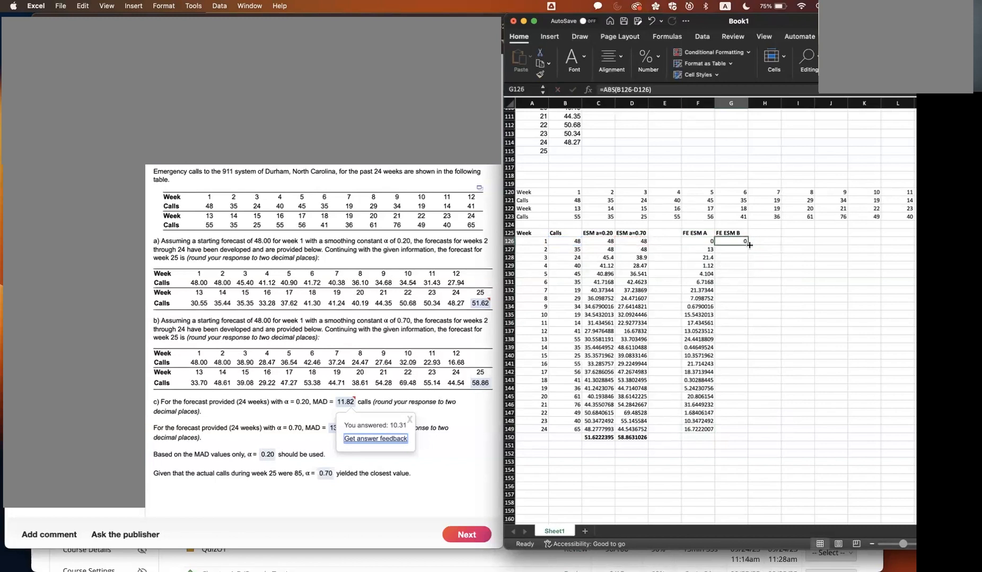
{"action": "left_click_drag", "start_coordinate": [748, 245], "coordinate": [742, 431]}
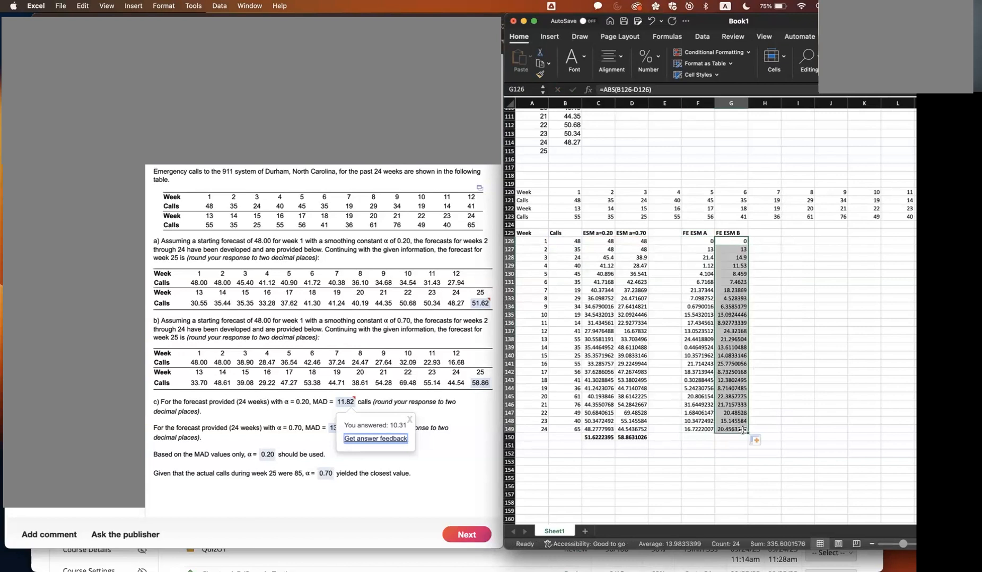
Label E152 "MAD" and average the α = 0.20 errors in F152 with =AVERAGE(F126:F149).
{"action": "left_click", "coordinate": [668, 448]}
{"action": "key", "text": "Down"}
{"action": "type", "text": "MAD"}
{"action": "key", "text": "Tab"}
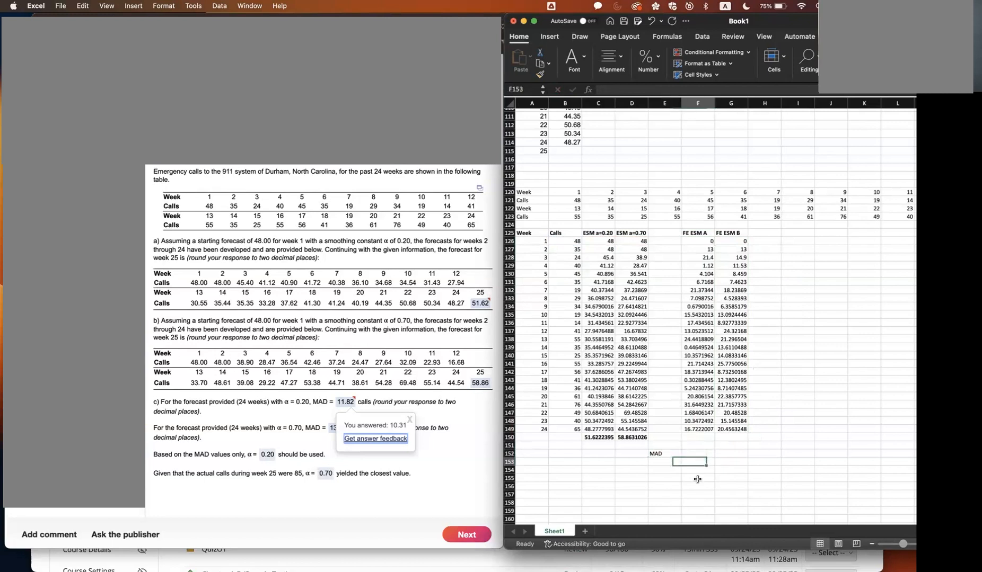
{"action": "type", "text": "="}
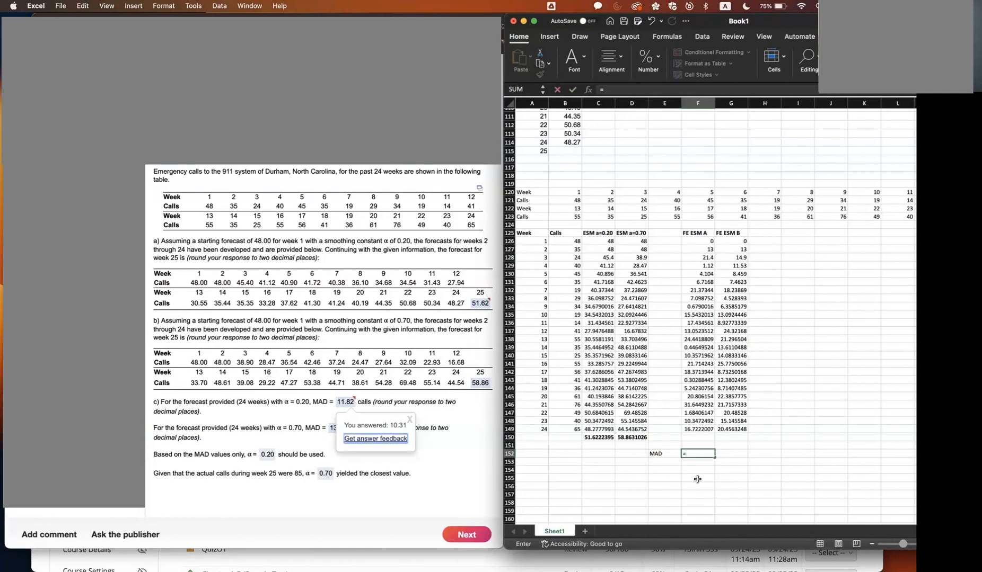
{"action": "type", "text": "average("}
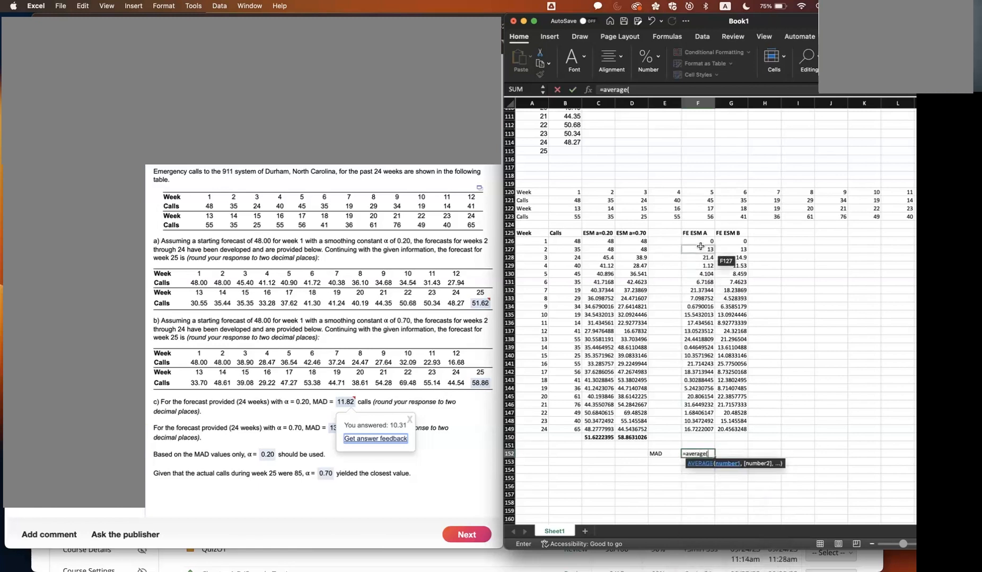
{"action": "left_click_drag", "start_coordinate": [699, 241], "coordinate": [707, 430]}
{"action": "key", "text": "Return"}
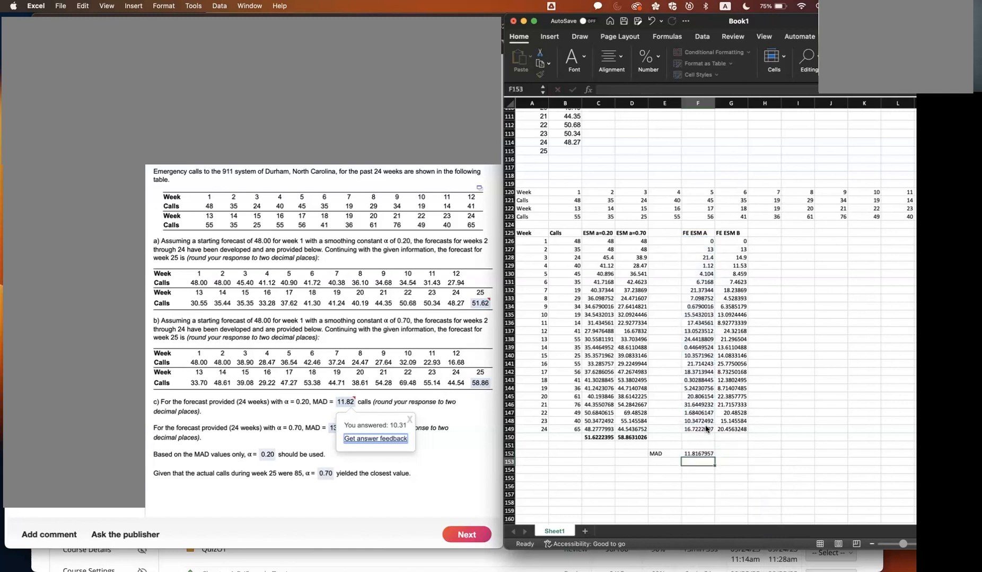
Copy the MAD formula from F152 across to G152 and bold both MAD cells.
{"action": "left_click", "coordinate": [700, 453]}
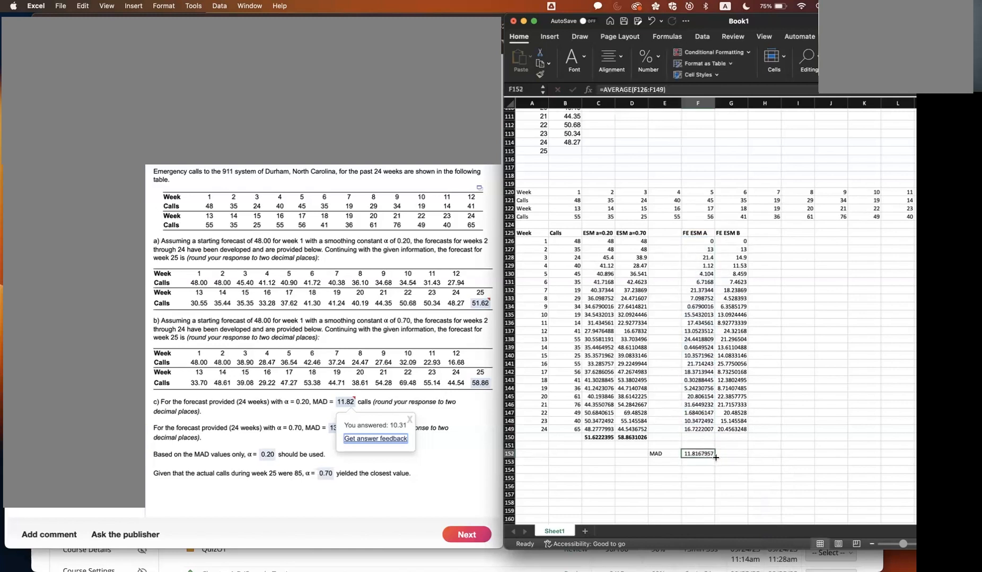
{"action": "left_click_drag", "start_coordinate": [715, 458], "coordinate": [739, 455]}
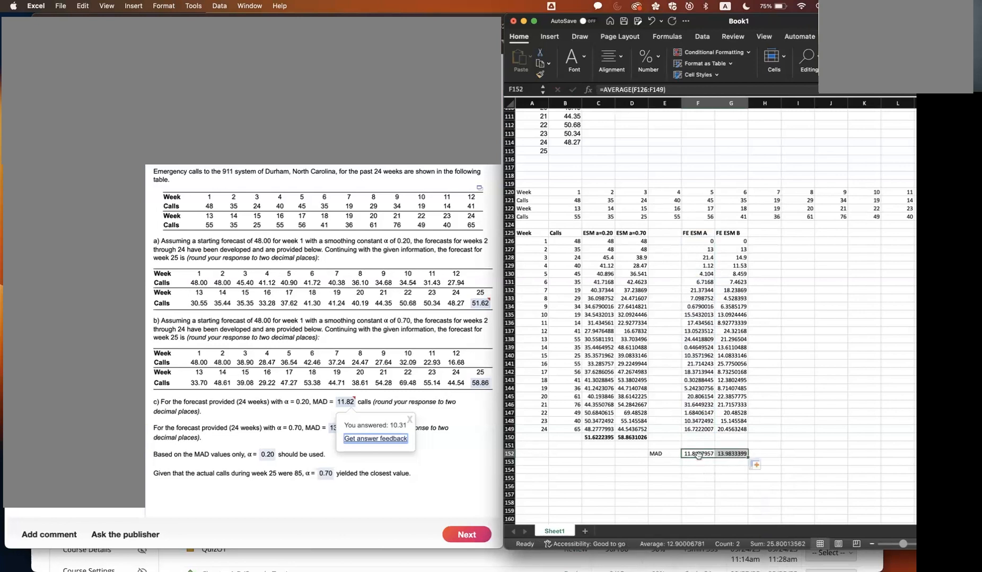
{"action": "key", "text": "super+b"}
{"action": "left_click", "coordinate": [634, 478]}
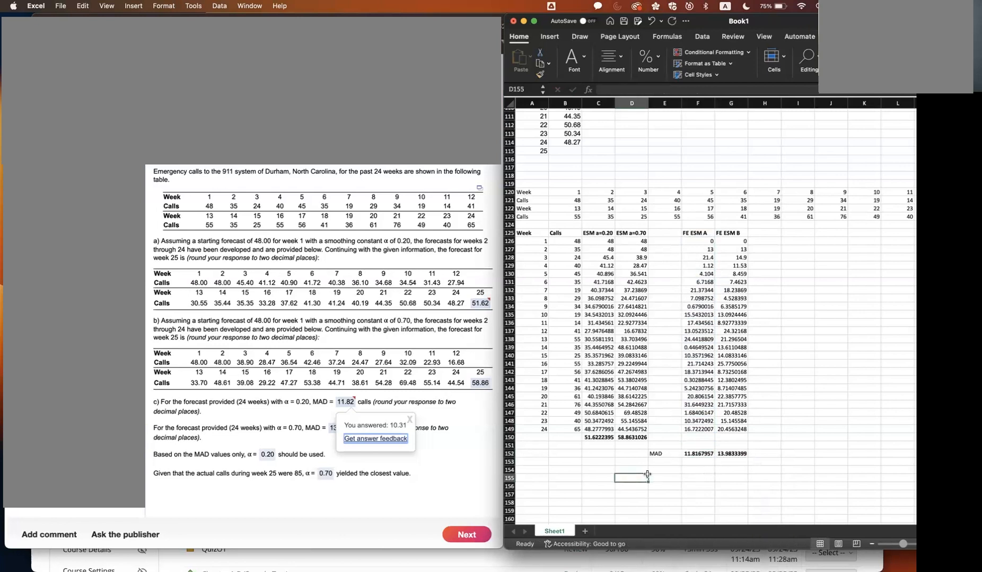
Close the feedback pop-up on the α = 0.20 MAD answer in Safari and compare both part c MAD answers with the Excel results.
{"action": "left_click", "coordinate": [413, 422]}
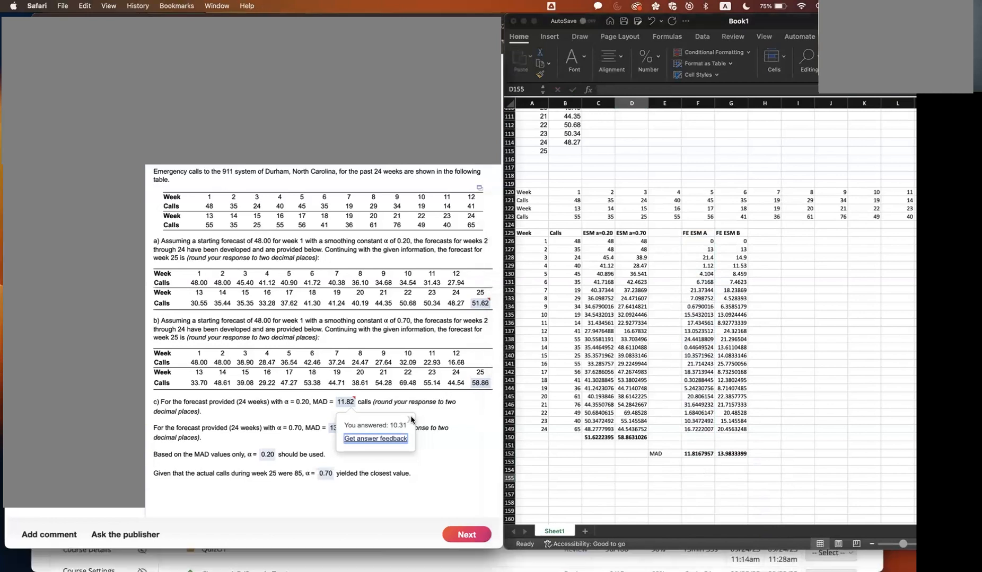
{"action": "left_click", "coordinate": [409, 422]}
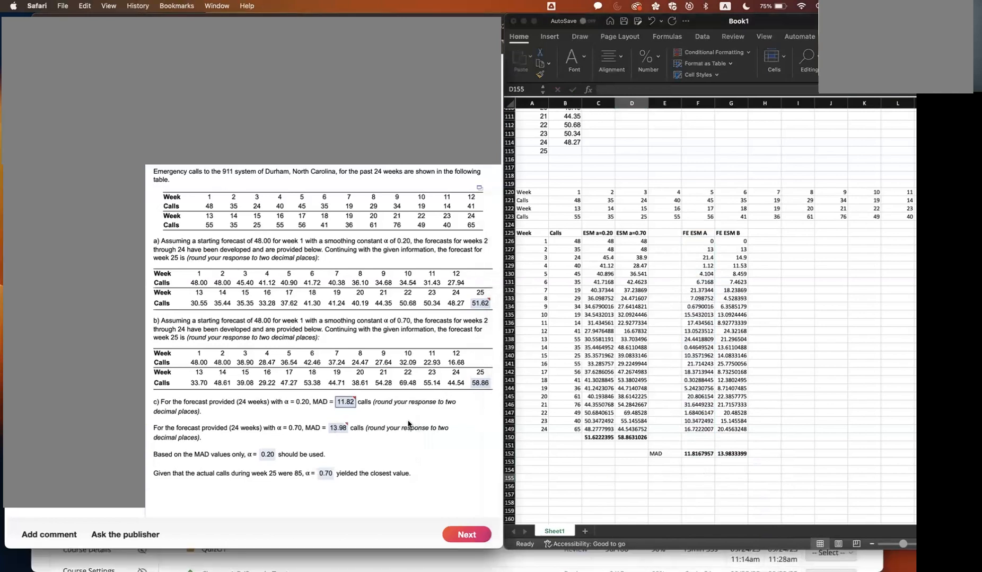
{"action": "left_click", "coordinate": [681, 454]}
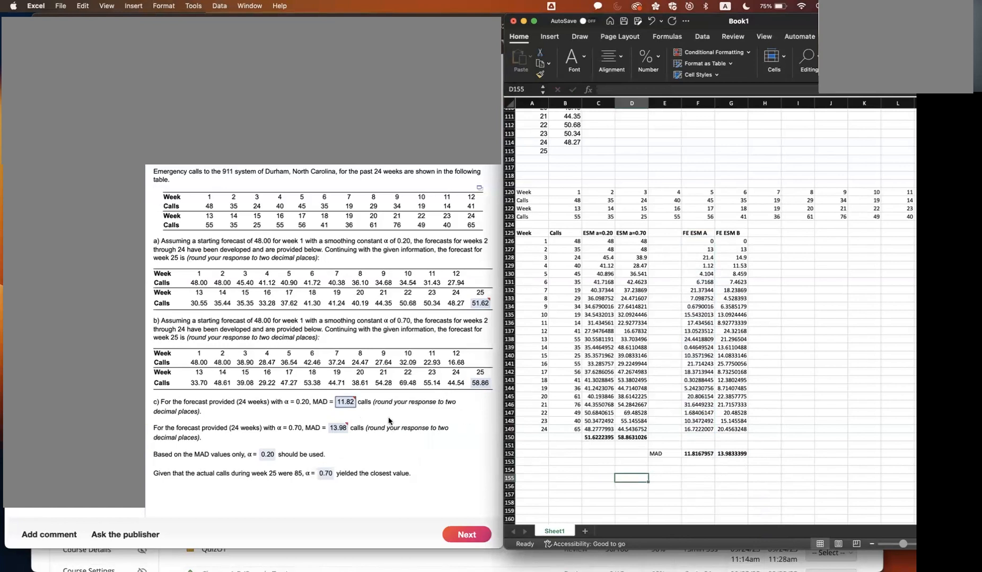
{"action": "left_click", "coordinate": [346, 431]}
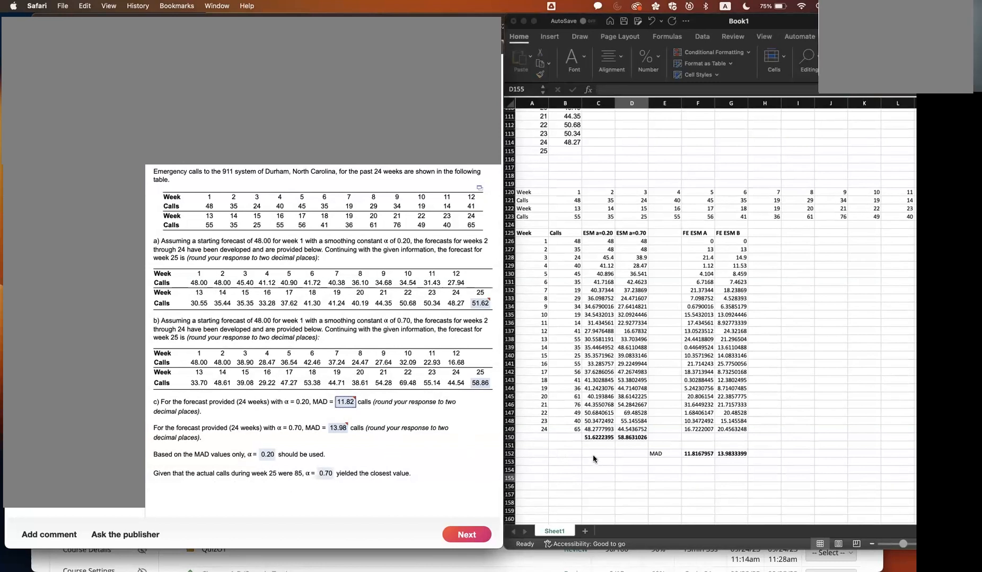
Try 85 as the actual week 25 calls in B150 and clear the entry again.
{"action": "scroll", "coordinate": [599, 350], "scroll_direction": "down", "scroll_amount": 1}
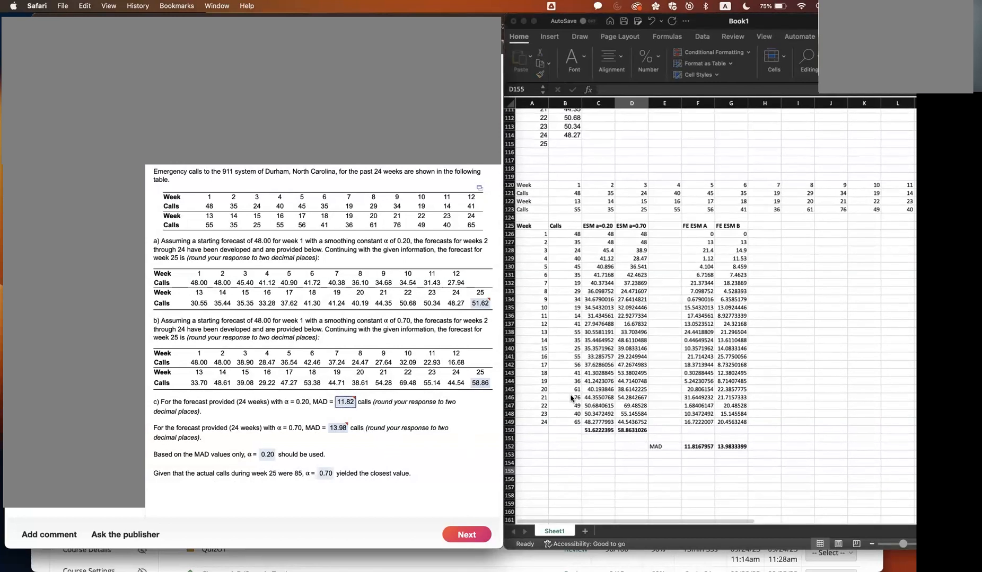
{"action": "left_click", "coordinate": [561, 429]}
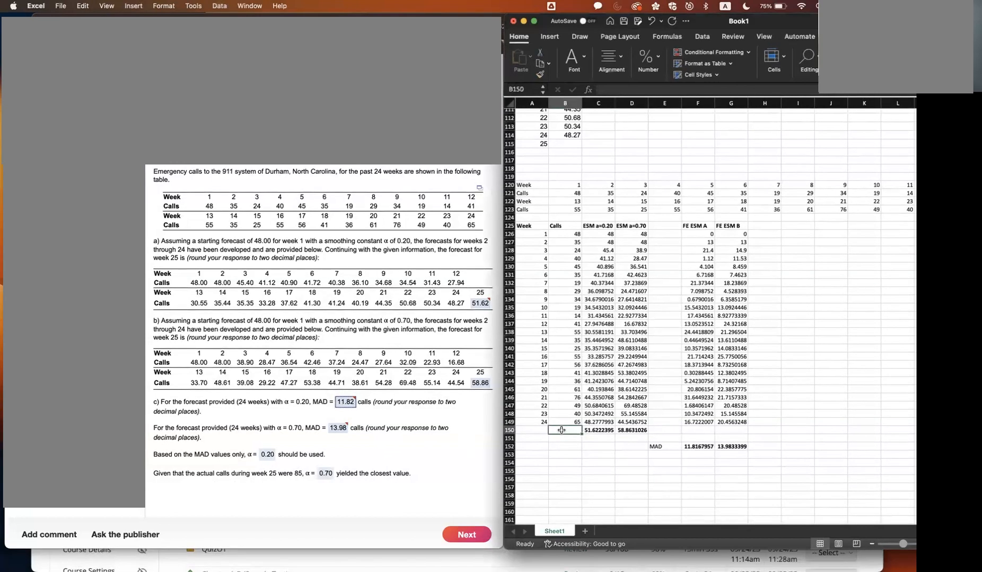
{"action": "type", "text": "85"}
{"action": "key", "text": "Return"}
{"action": "left_click", "coordinate": [576, 431]}
{"action": "key", "text": "Delete"}
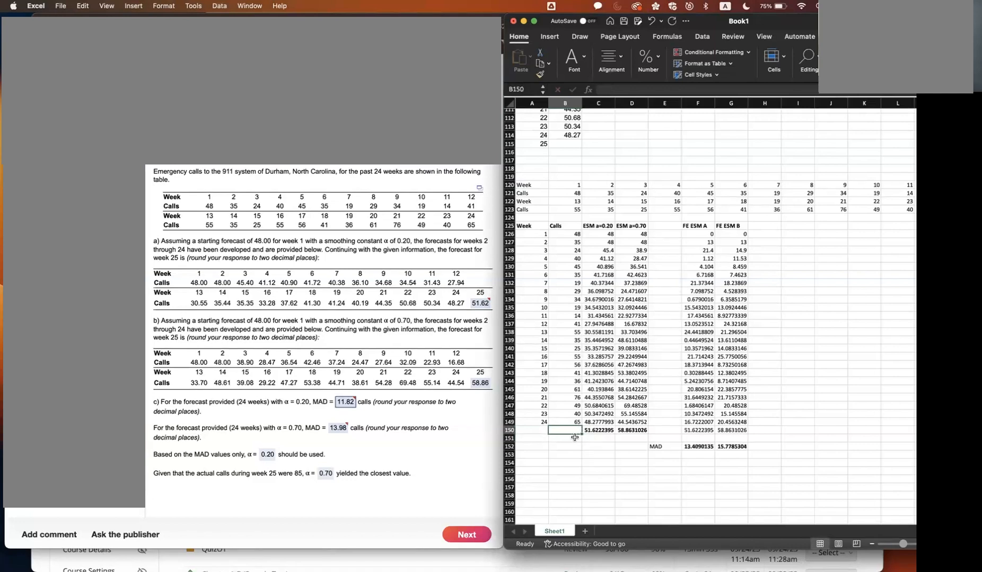